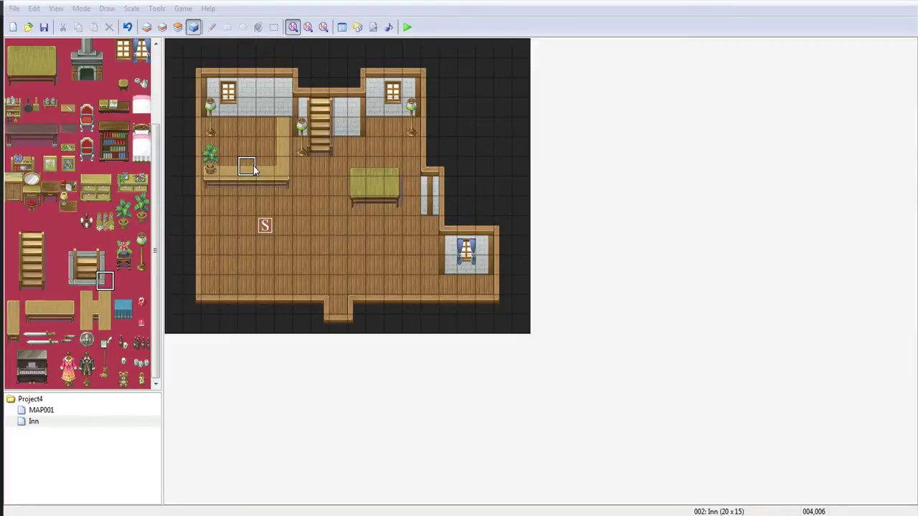
Discard an accidental event, switch to event editing, and select the inn counter tile.
{"action": "double_click", "coordinate": [253, 169]}
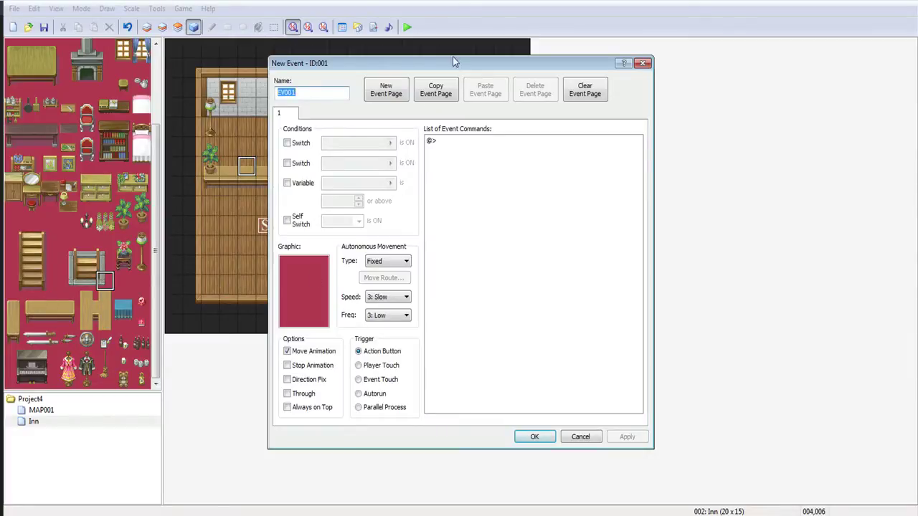
{"action": "left_click", "coordinate": [642, 63]}
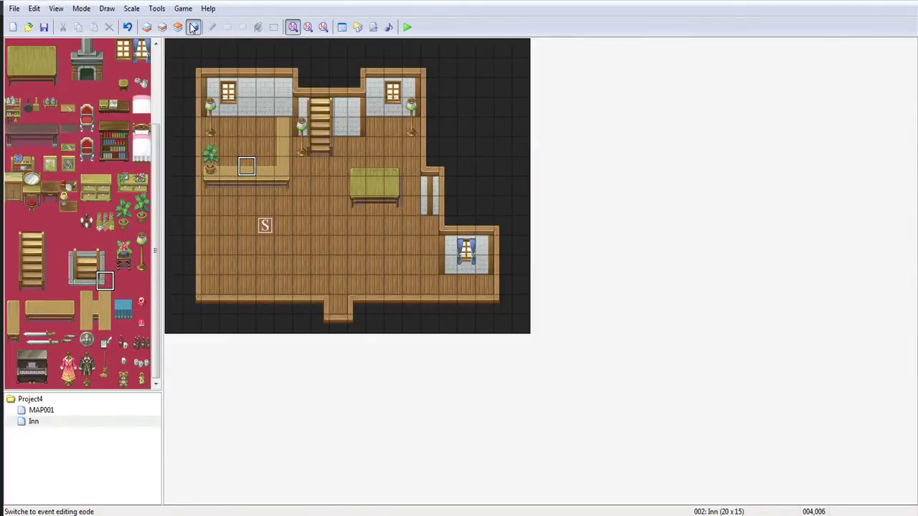
{"action": "left_click", "coordinate": [193, 27]}
{"action": "left_click", "coordinate": [270, 226]}
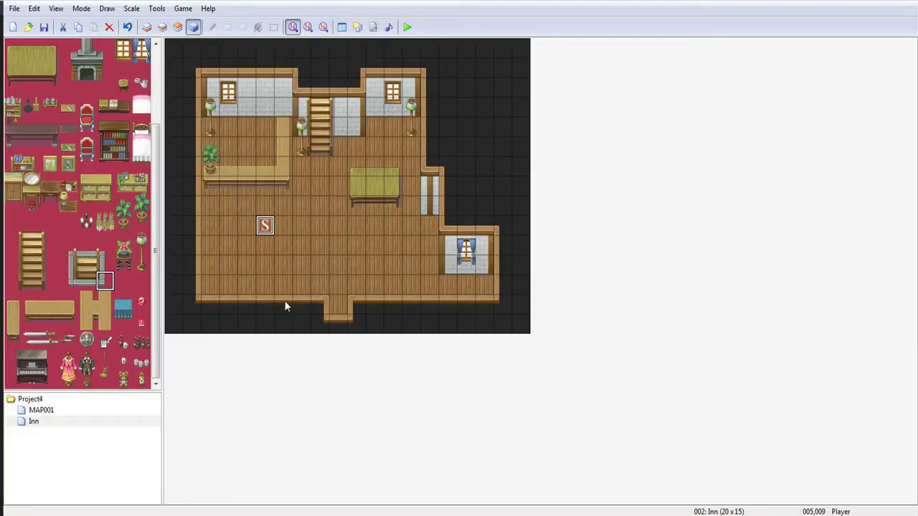
{"action": "left_click", "coordinate": [338, 310]}
{"action": "left_click", "coordinate": [320, 264]}
{"action": "left_click", "coordinate": [248, 169]}
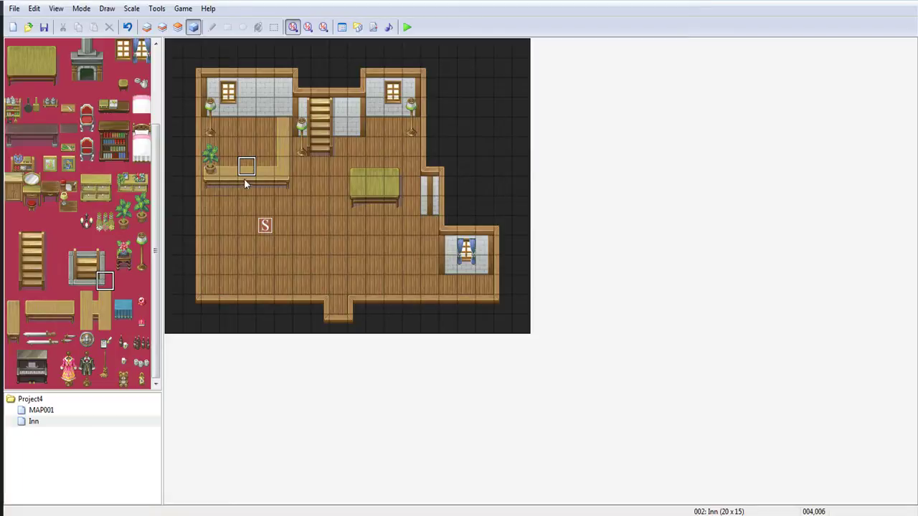
Create a new event on the counter tile.
{"action": "right_click", "coordinate": [244, 166]}
{"action": "left_click", "coordinate": [242, 164]}
{"action": "right_click", "coordinate": [242, 164]}
{"action": "left_click", "coordinate": [276, 170]}
{"action": "left_click_drag", "start_coordinate": [401, 64], "coordinate": [495, 54]}
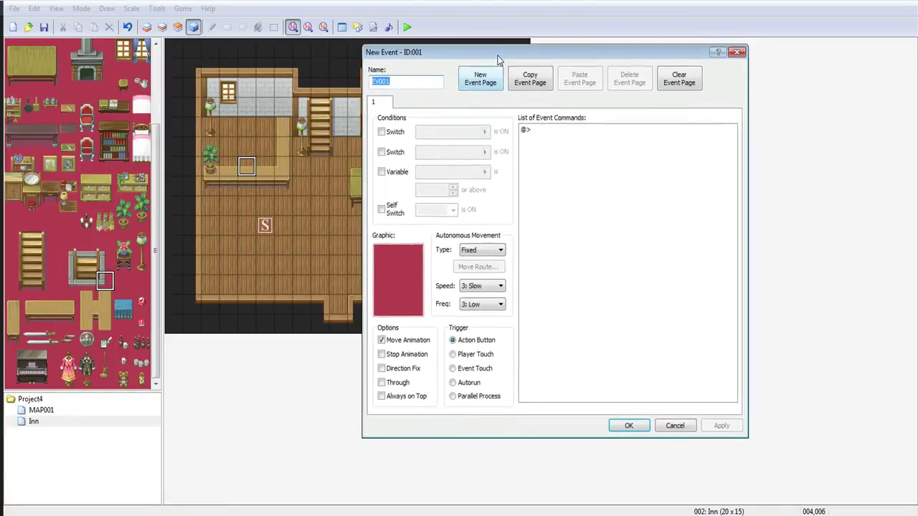
Give the new event the purple-haired 008-Fighter08 character graphic.
{"action": "double_click", "coordinate": [402, 288]}
{"action": "left_click", "coordinate": [437, 157]}
{"action": "key", "text": "Down"}
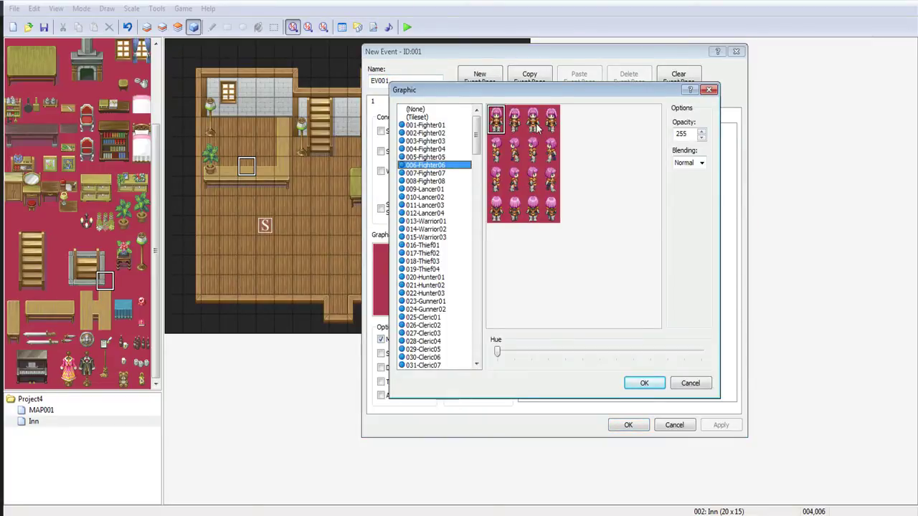
{"action": "key", "text": "Down"}
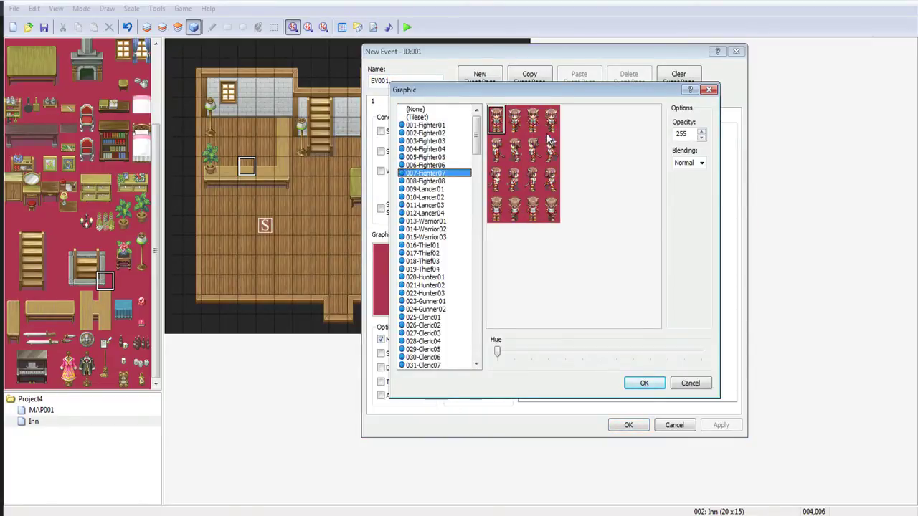
{"action": "key", "text": "Down"}
{"action": "key", "text": "Down"}
{"action": "key", "text": "Up"}
{"action": "key", "text": "Return"}
{"action": "double_click", "coordinate": [559, 189]}
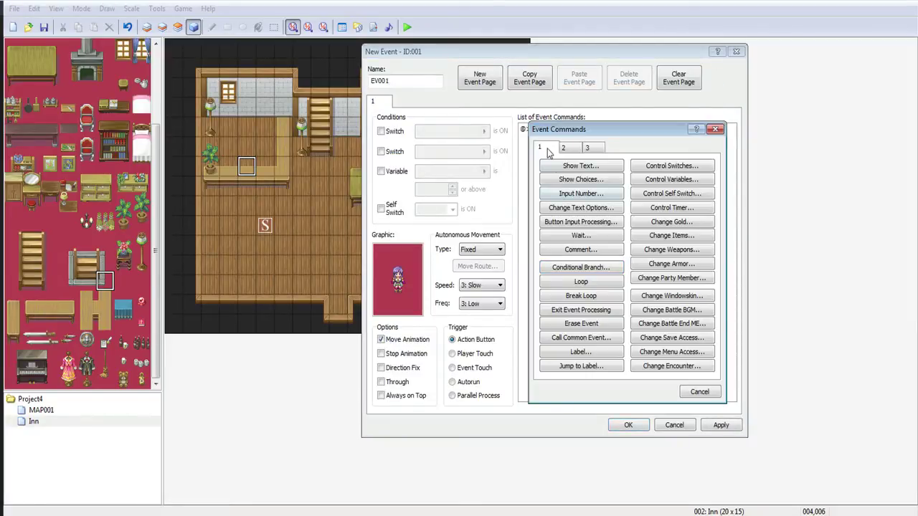
Add the message 'Do you want to stay the night?' followed by Yes/No choices.
{"action": "left_click", "coordinate": [715, 130]}
{"action": "double_click", "coordinate": [549, 161]}
{"action": "left_click", "coordinate": [567, 166]}
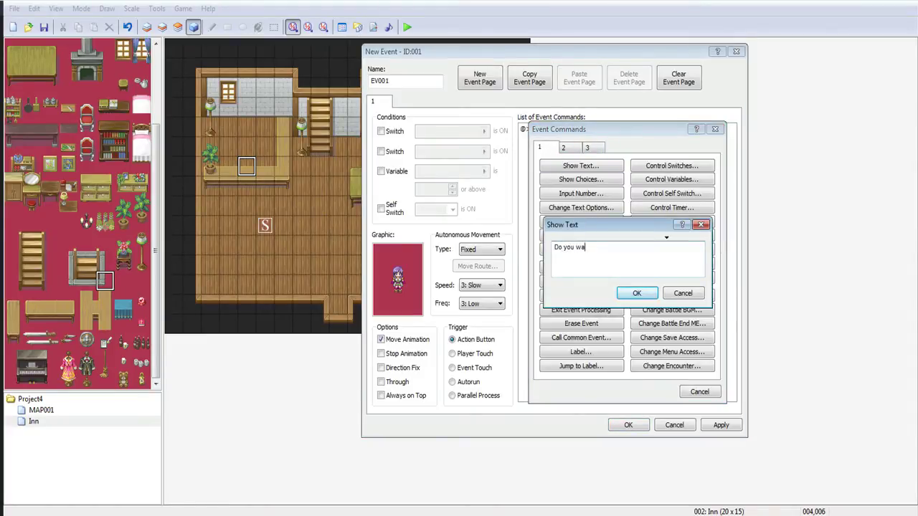
{"action": "type", "text": "Do you want to stay the night?"}
{"action": "left_click", "coordinate": [649, 293]}
{"action": "double_click", "coordinate": [605, 235]}
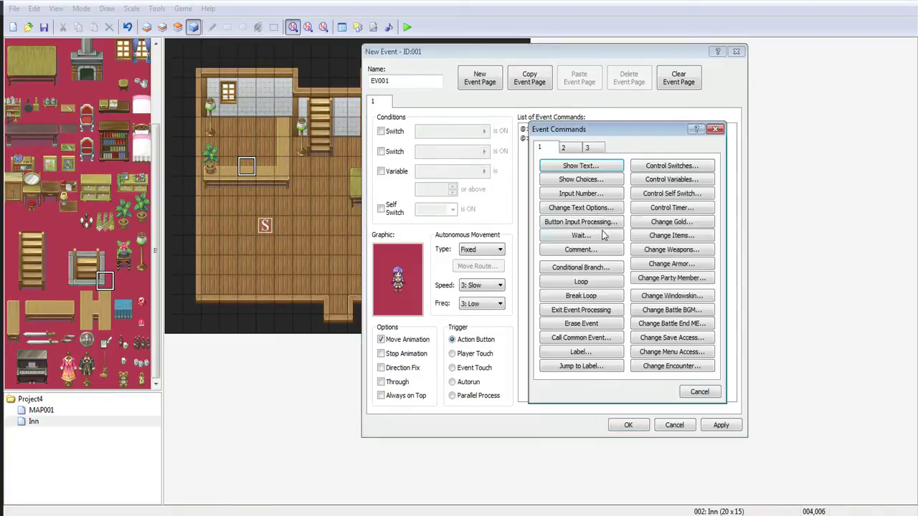
{"action": "left_click", "coordinate": [587, 180]}
{"action": "left_click", "coordinate": [632, 330]}
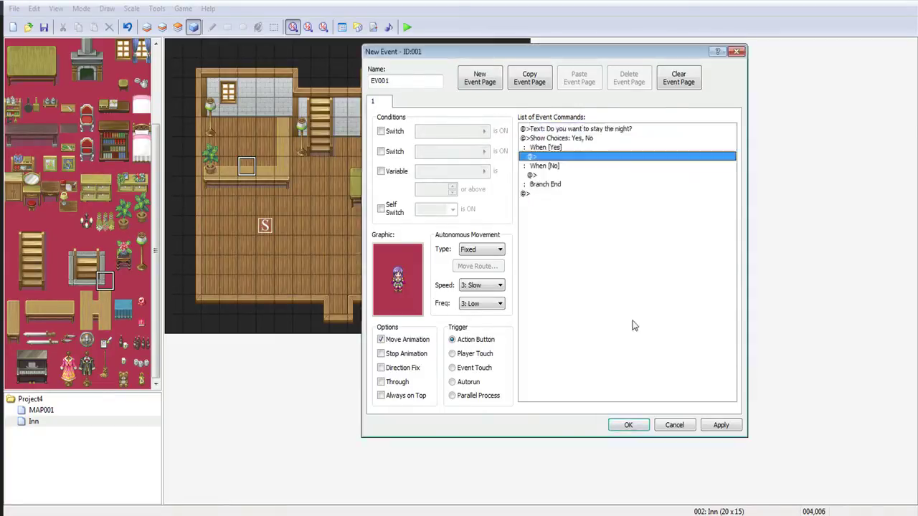
Under the Yes choice, add a conditional branch checking the party has 10 gold.
{"action": "double_click", "coordinate": [559, 156]}
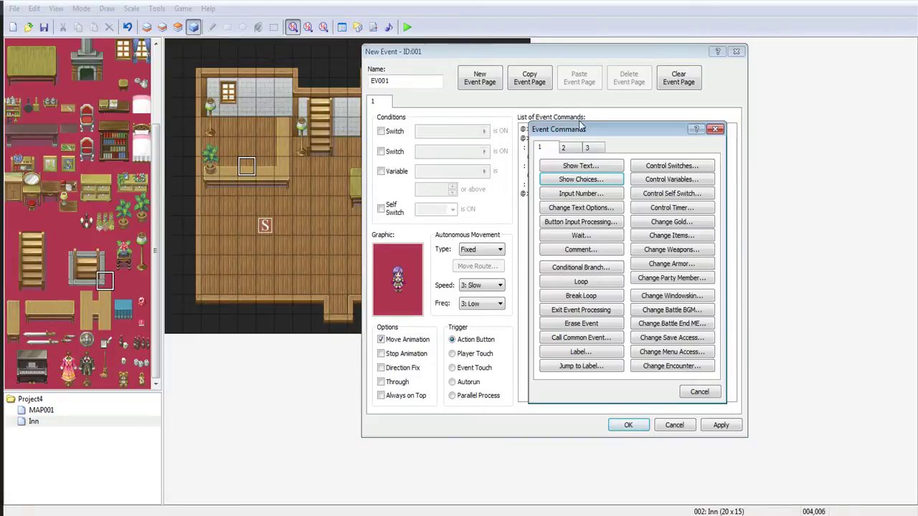
{"action": "left_click", "coordinate": [582, 267]}
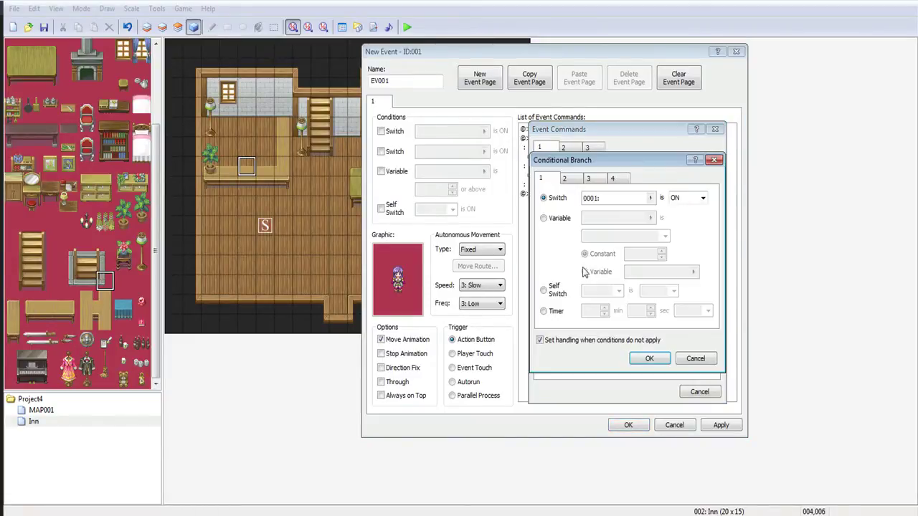
{"action": "left_click", "coordinate": [615, 179]}
{"action": "left_click", "coordinate": [544, 198]}
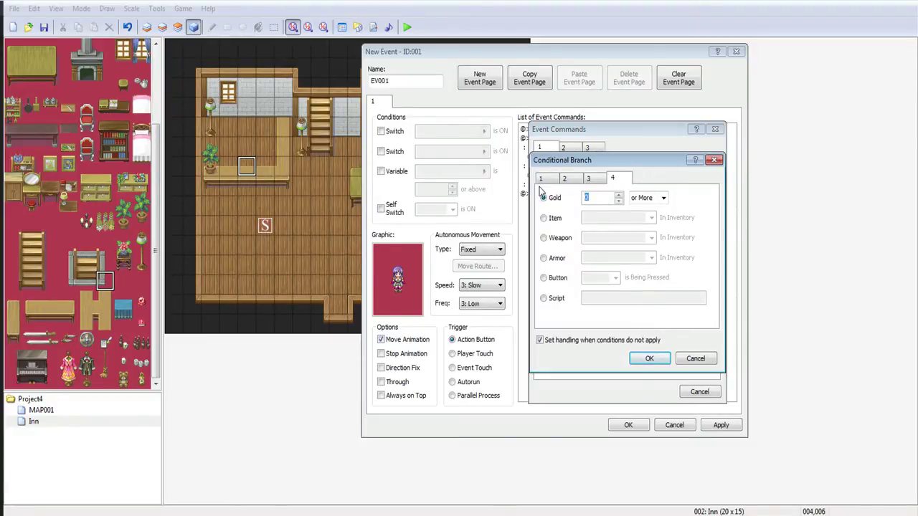
{"action": "type", "text": "10"}
Confirm the Gold 10 or more branch and make it decrease gold by 10.
{"action": "left_click", "coordinate": [649, 358]}
{"action": "double_click", "coordinate": [591, 170]}
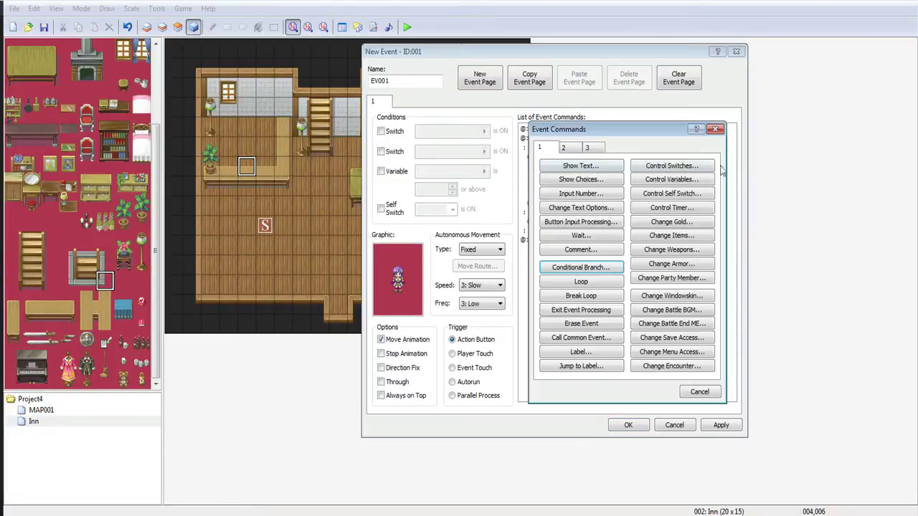
{"action": "left_click", "coordinate": [671, 222]}
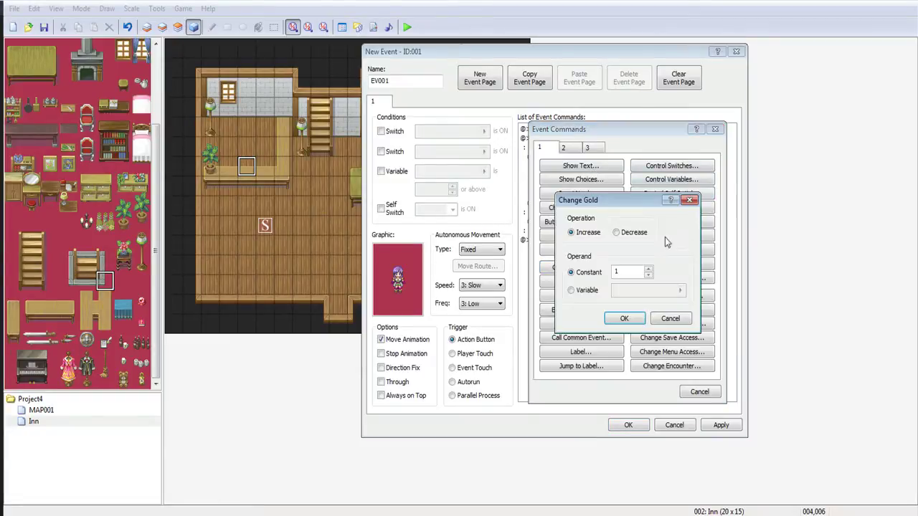
{"action": "left_click", "coordinate": [638, 235]}
{"action": "left_click", "coordinate": [631, 272]}
{"action": "type", "text": "0"}
{"action": "key", "text": "Return"}
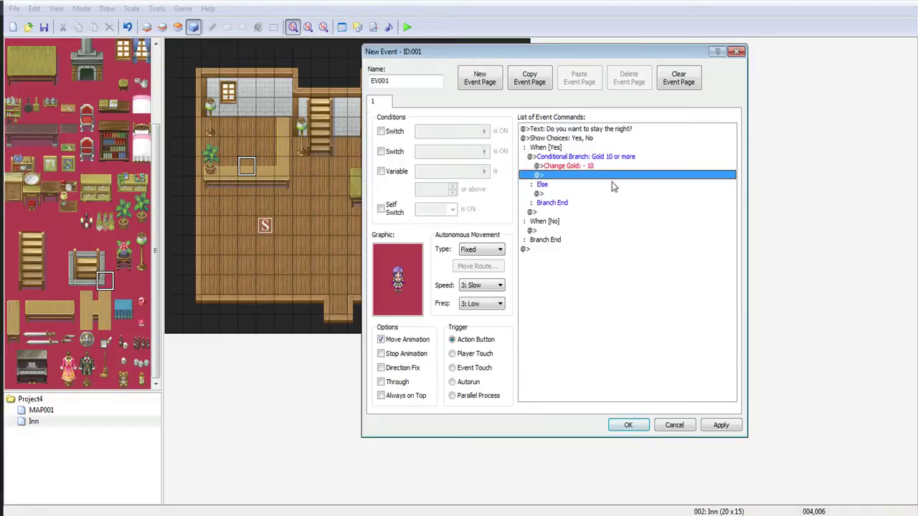
Add the message 'Have a good night!' after the gold deduction.
{"action": "double_click", "coordinate": [610, 176]}
{"action": "left_click", "coordinate": [580, 166]}
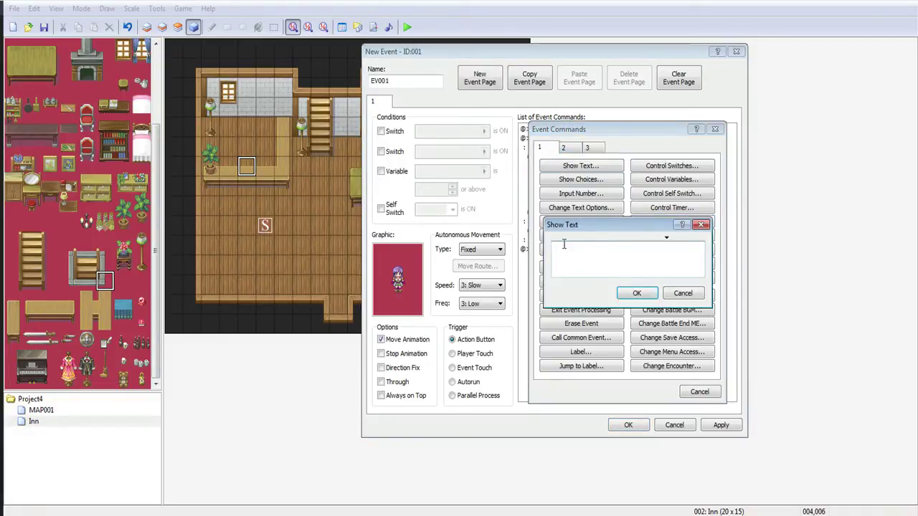
{"action": "type", "text": "Have a good night!"}
{"action": "left_click", "coordinate": [642, 293]}
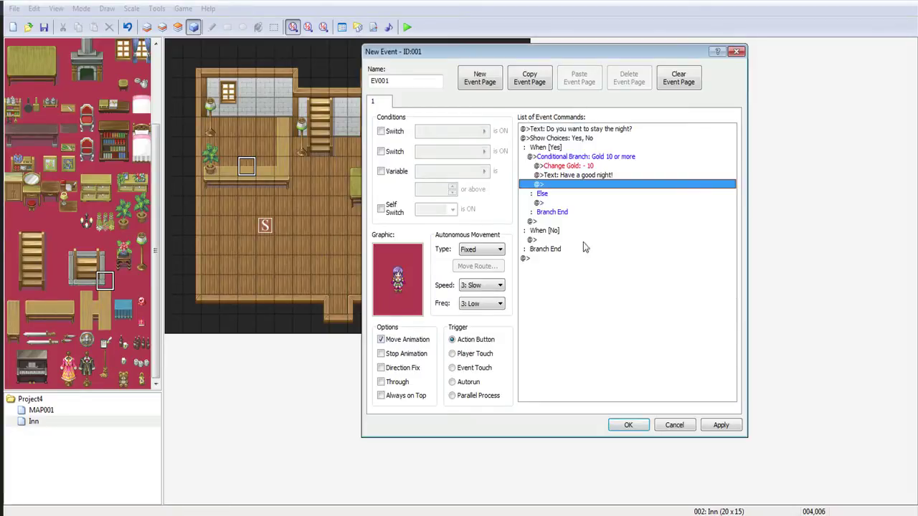
{"action": "left_click", "coordinate": [565, 193]}
{"action": "double_click", "coordinate": [565, 188]}
{"action": "left_click", "coordinate": [562, 147]}
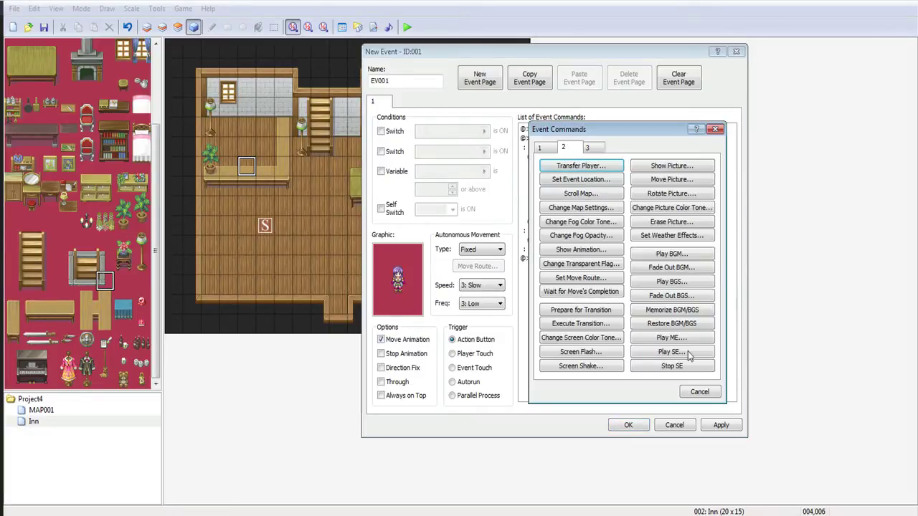
Add a Change Screen Color Tone to black (-255,-255,-255,0) over 20 frames.
{"action": "left_click", "coordinate": [595, 338]}
{"action": "left_click", "coordinate": [714, 327]}
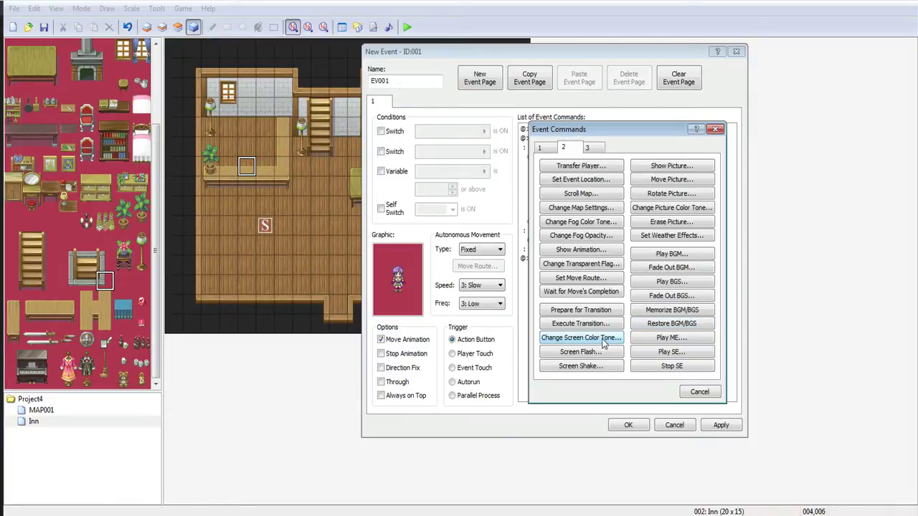
{"action": "left_click", "coordinate": [602, 342]}
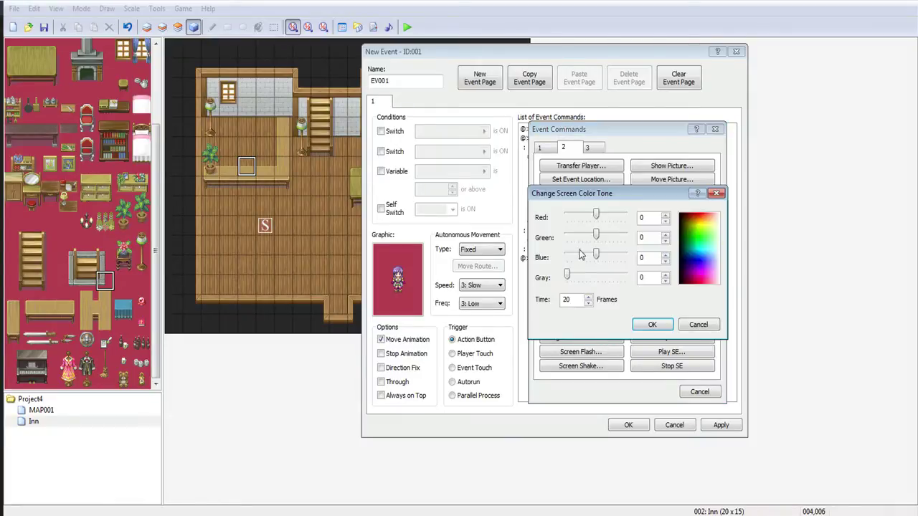
{"action": "left_click_drag", "start_coordinate": [596, 216], "coordinate": [556, 257]}
{"action": "left_click_drag", "start_coordinate": [577, 301], "coordinate": [558, 307]}
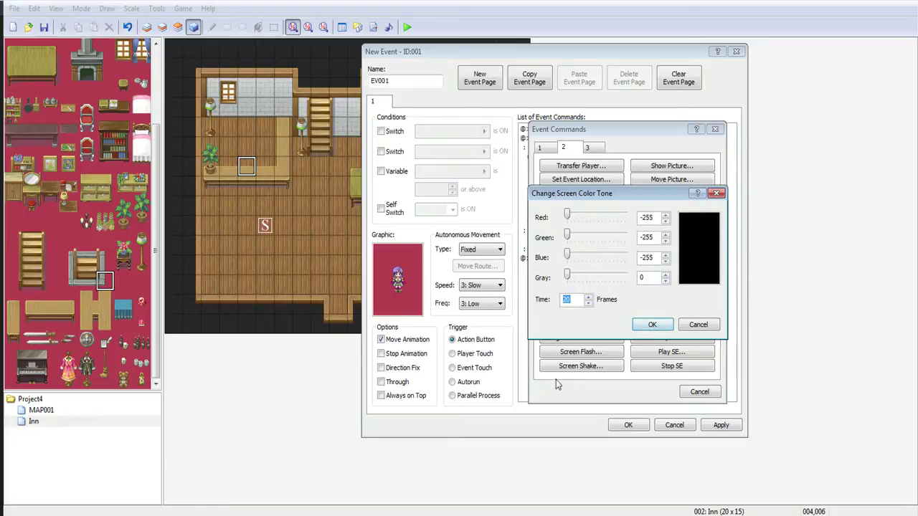
{"action": "left_click", "coordinate": [643, 323]}
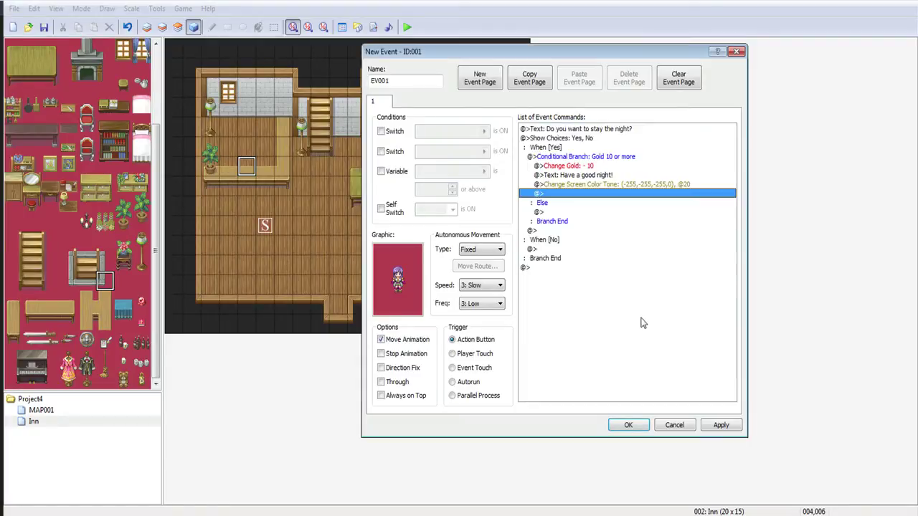
Add a 20-frame wait after the screen tone change.
{"action": "double_click", "coordinate": [572, 195]}
{"action": "left_click", "coordinate": [562, 148]}
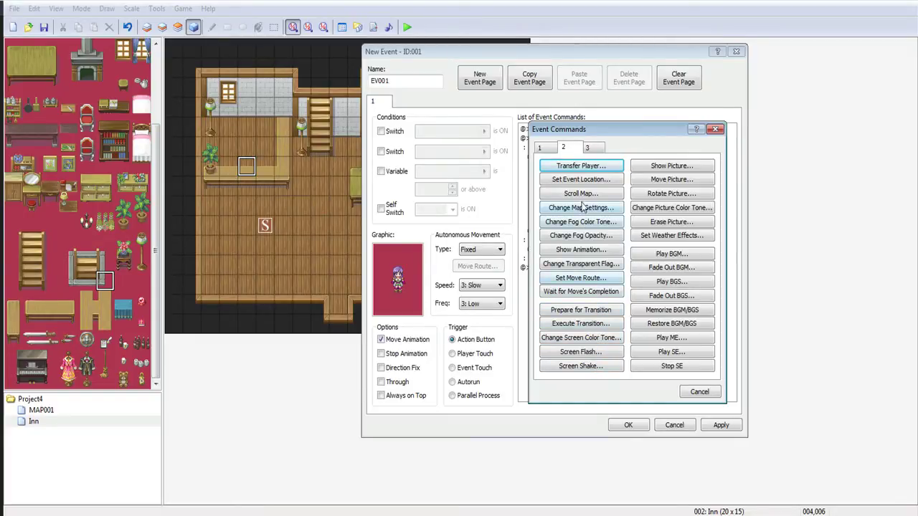
{"action": "left_click", "coordinate": [588, 149]}
{"action": "left_click", "coordinate": [551, 149]}
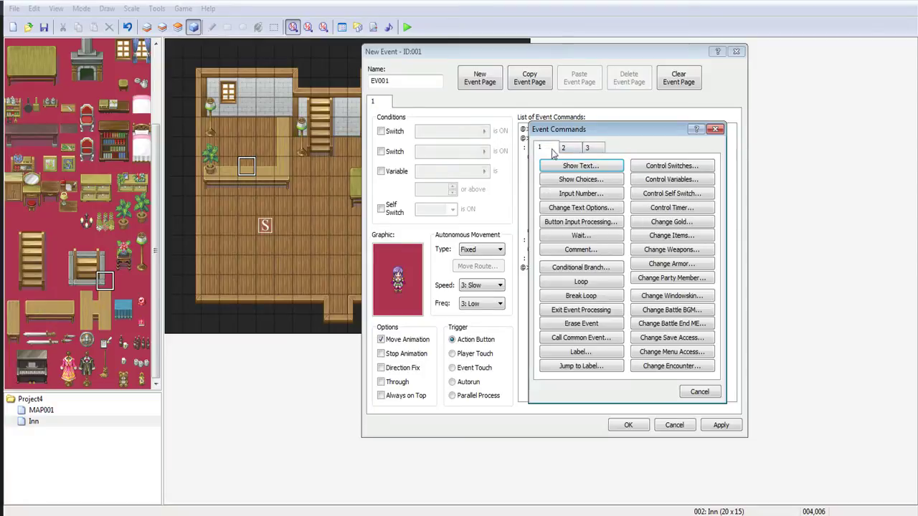
{"action": "left_click", "coordinate": [581, 237]}
{"action": "type", "text": "20"}
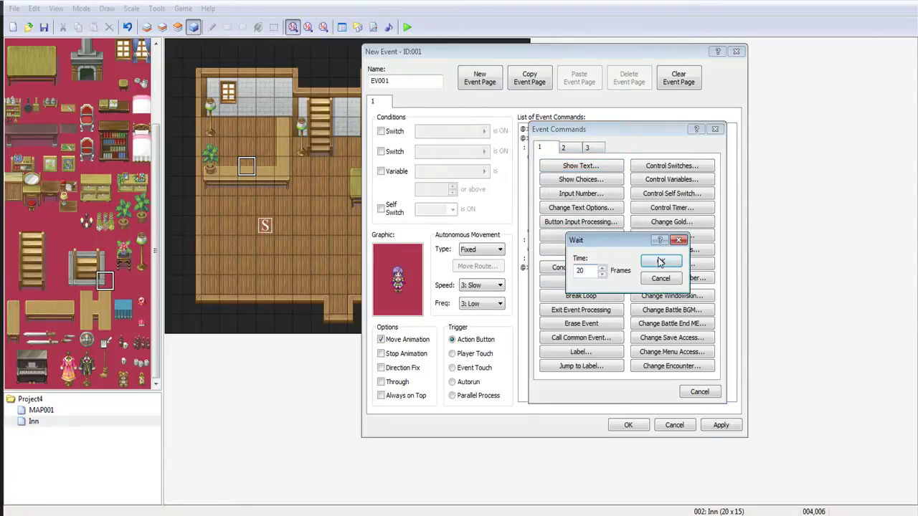
{"action": "left_click", "coordinate": [656, 262]}
Add Play ME '014-Inn01' after the 20-frame wait.
{"action": "left_click", "coordinate": [571, 184]}
{"action": "left_click", "coordinate": [574, 197], "text": "shift"}
{"action": "left_click", "coordinate": [582, 187]}
{"action": "left_click", "coordinate": [578, 195]}
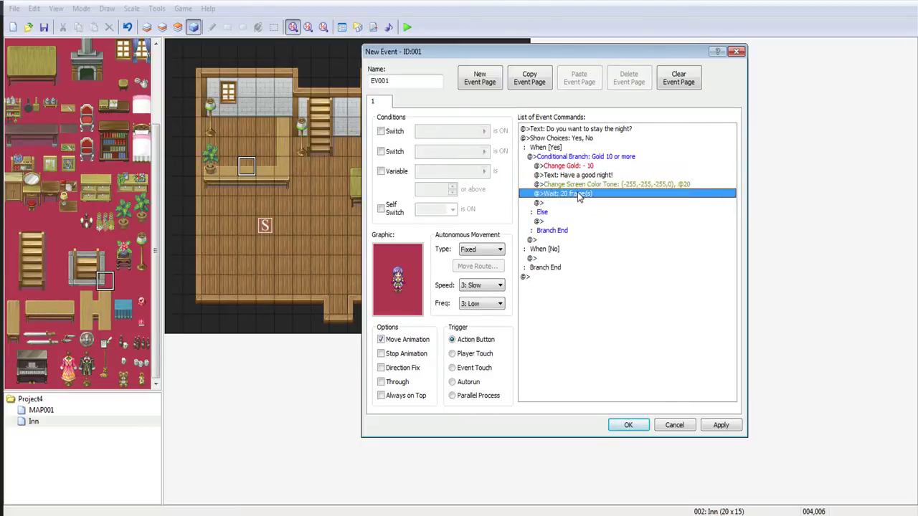
{"action": "left_click", "coordinate": [573, 203]}
{"action": "double_click", "coordinate": [574, 203]}
{"action": "left_click", "coordinate": [563, 147]}
{"action": "left_click", "coordinate": [675, 340]}
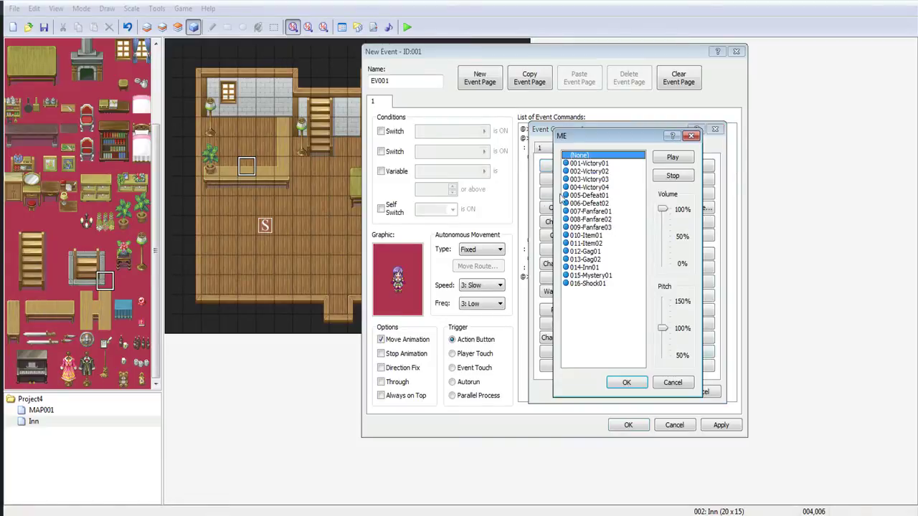
{"action": "left_click", "coordinate": [589, 267]}
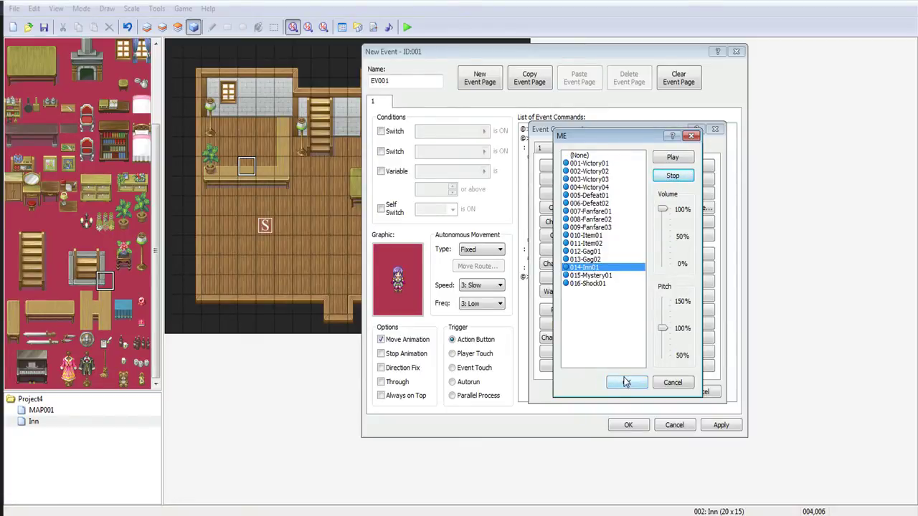
{"action": "left_click", "coordinate": [626, 382]}
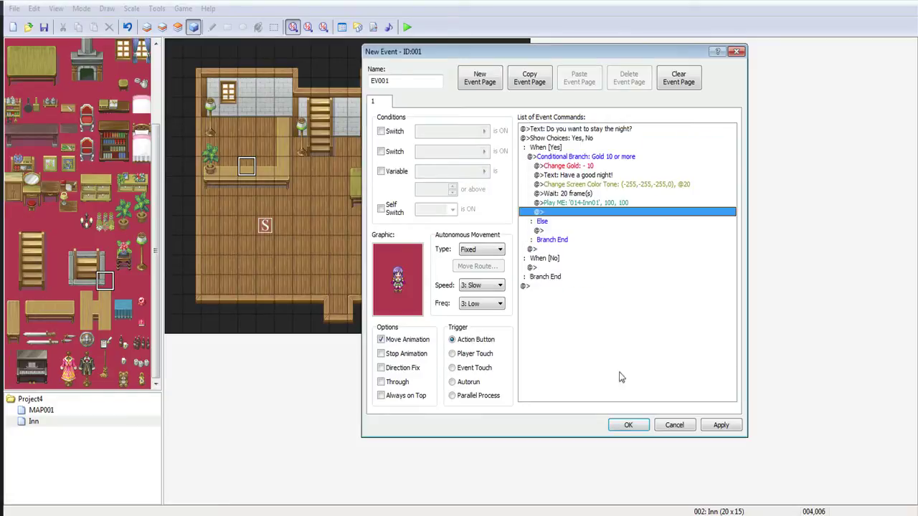
Add a 160-frame wait after the inn jingle.
{"action": "left_click", "coordinate": [573, 204]}
{"action": "left_click", "coordinate": [575, 213]}
{"action": "double_click", "coordinate": [574, 213]}
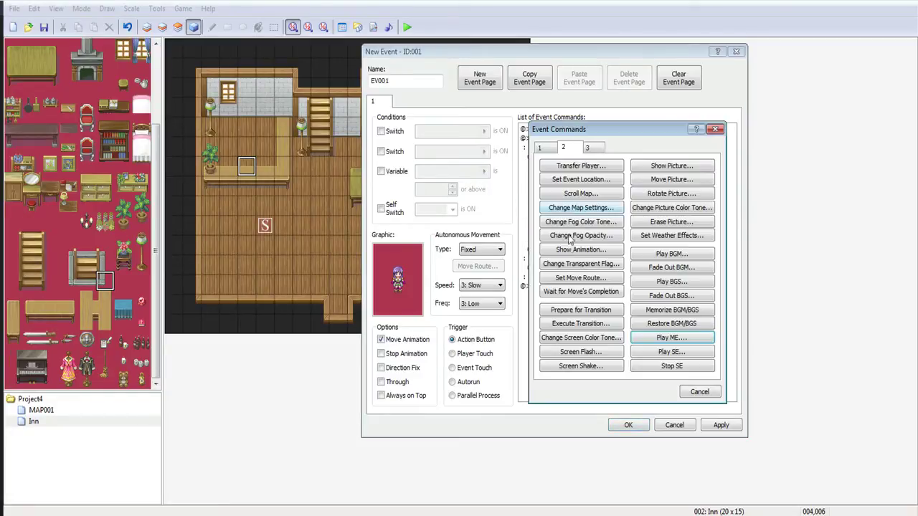
{"action": "left_click", "coordinate": [545, 149]}
{"action": "left_click", "coordinate": [587, 236]}
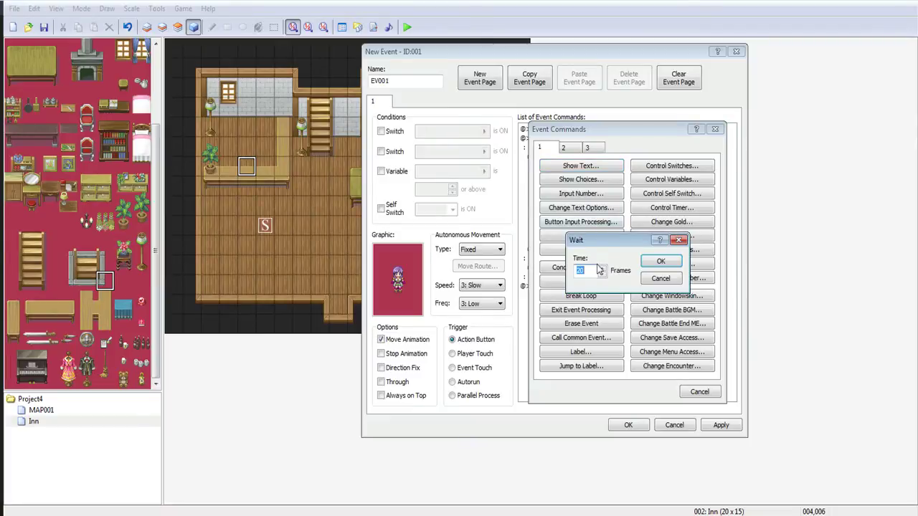
{"action": "type", "text": "160"}
{"action": "key", "text": "Return"}
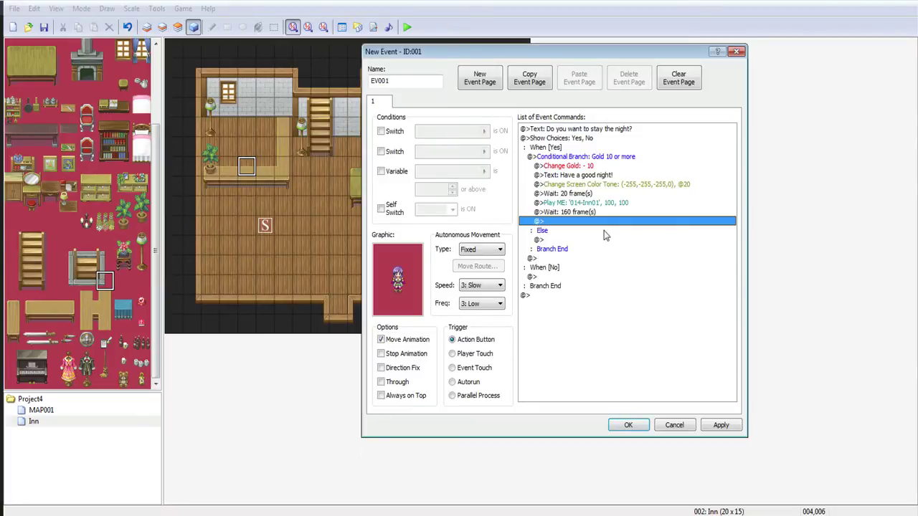
{"action": "left_click", "coordinate": [594, 184]}
{"action": "left_click", "coordinate": [595, 194]}
Restore the screen tone to (0,0,0,0) over 20 frames.
{"action": "left_click", "coordinate": [587, 184]}
{"action": "double_click", "coordinate": [585, 222]}
{"action": "left_click", "coordinate": [563, 147]}
{"action": "left_click", "coordinate": [580, 337]}
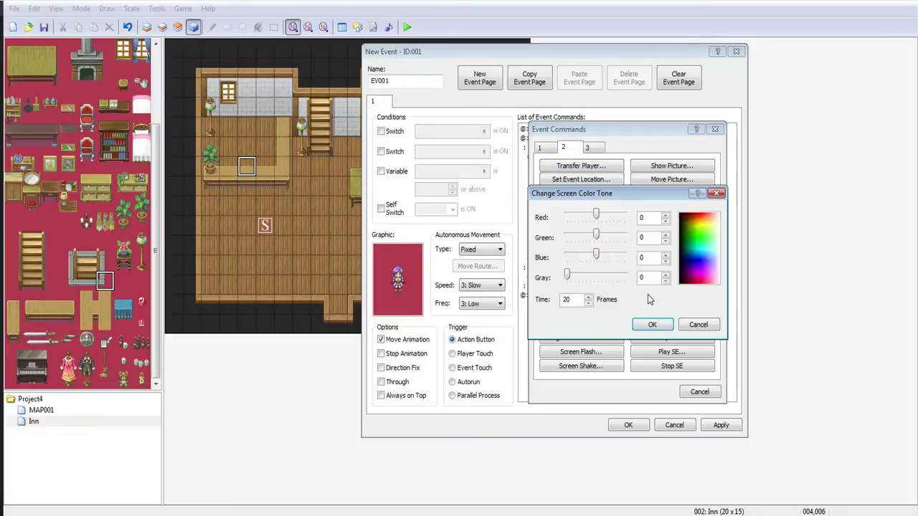
{"action": "double_click", "coordinate": [642, 217]}
{"action": "key", "text": "Tab"}
{"action": "key", "text": "Tab"}
{"action": "key", "text": "Tab"}
{"action": "left_click", "coordinate": [652, 326]}
Add another 20-frame wait after the tone restore.
{"action": "double_click", "coordinate": [624, 230]}
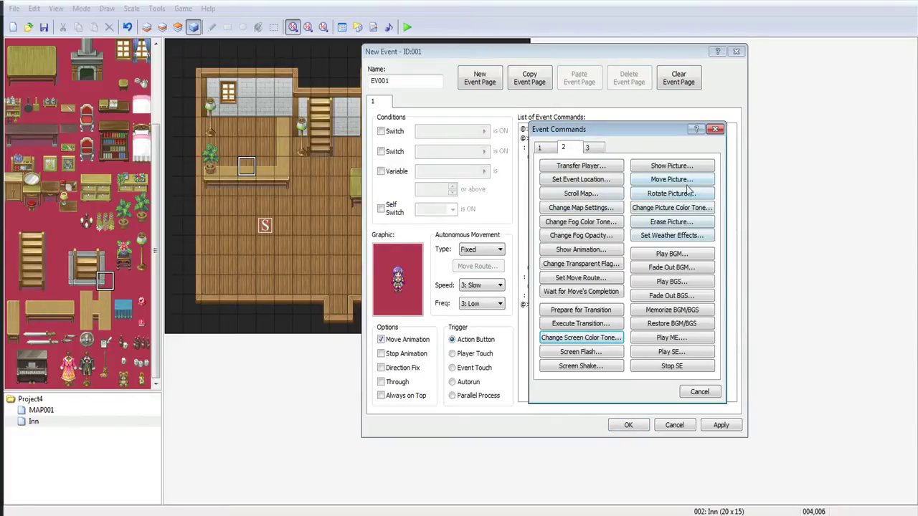
{"action": "left_click", "coordinate": [541, 148]}
{"action": "left_click", "coordinate": [581, 236]}
{"action": "left_click", "coordinate": [666, 260]}
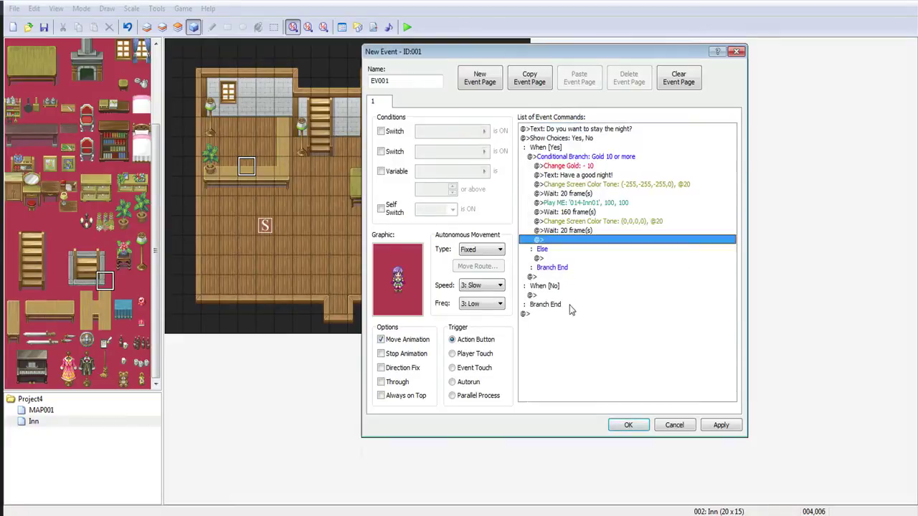
Add Recover All for the entire party.
{"action": "double_click", "coordinate": [567, 241]}
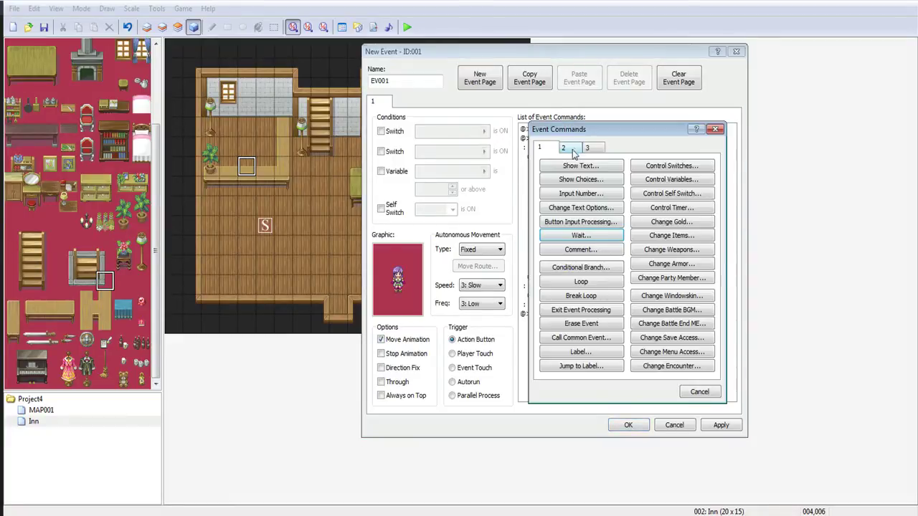
{"action": "left_click", "coordinate": [572, 148]}
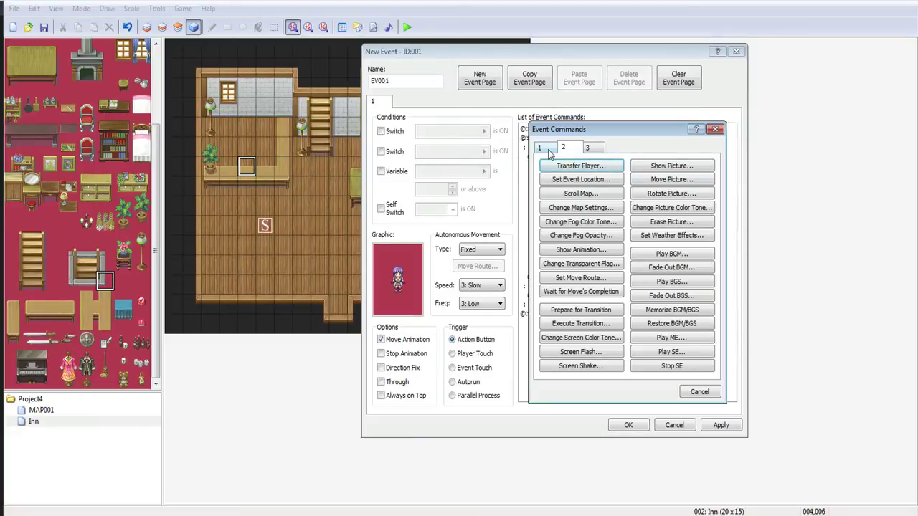
{"action": "left_click", "coordinate": [595, 151]}
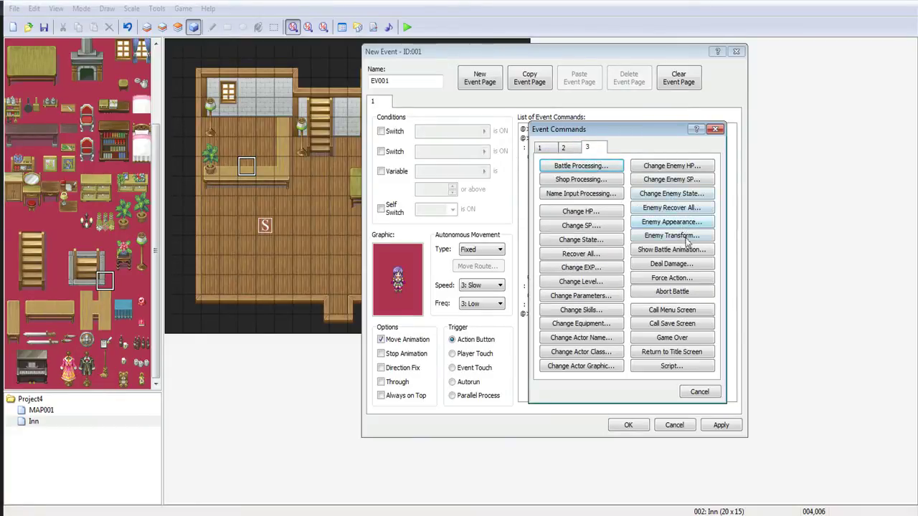
{"action": "left_click", "coordinate": [585, 255]}
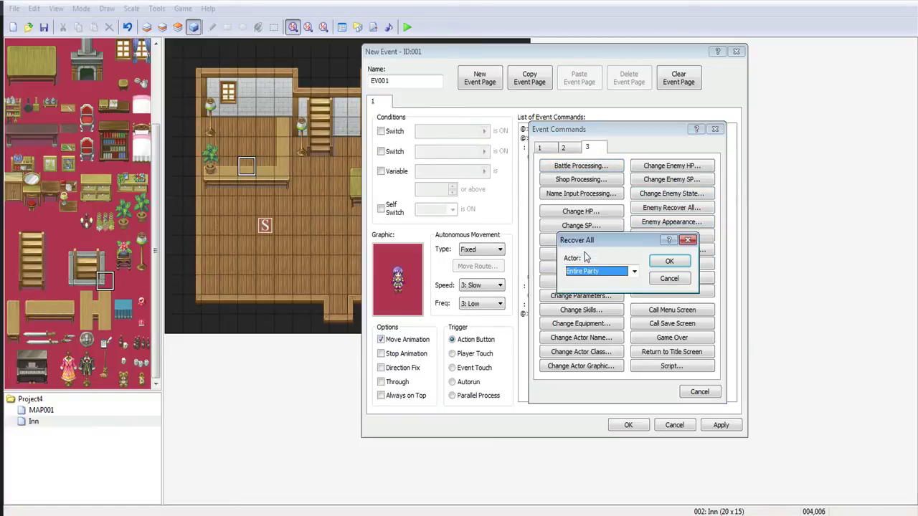
{"action": "left_click", "coordinate": [661, 264]}
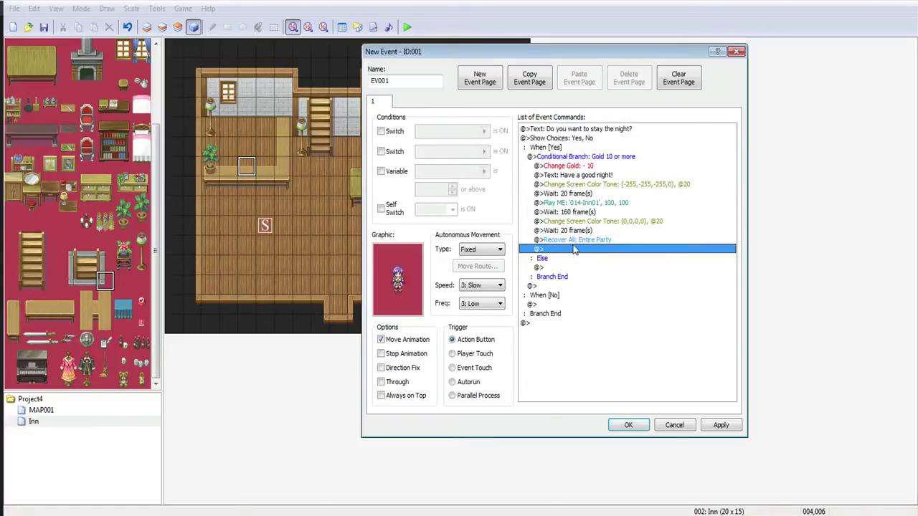
{"action": "left_click", "coordinate": [592, 215]}
{"action": "left_click", "coordinate": [584, 222]}
{"action": "left_click", "coordinate": [567, 249]}
Extend the opening question with 'It costs 10G to stay. \G' to show the party's gold.
{"action": "double_click", "coordinate": [569, 129]}
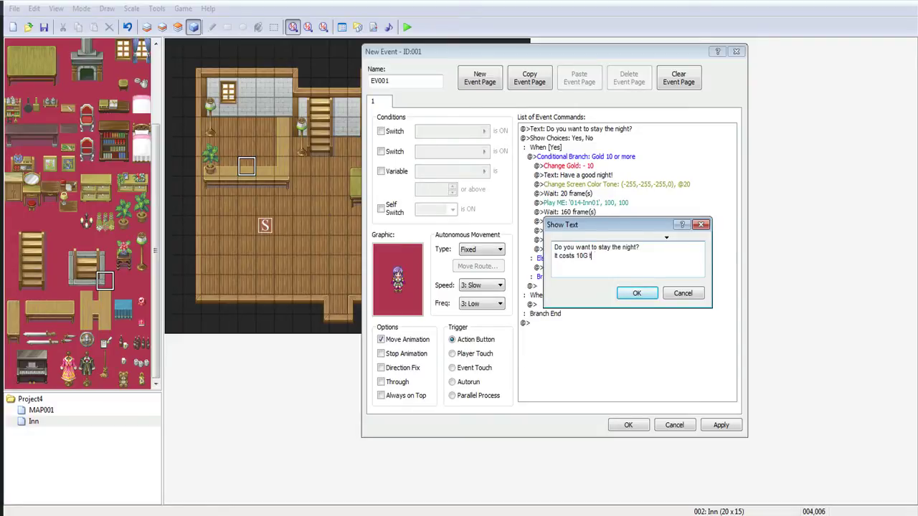
{"action": "left_click", "coordinate": [656, 268]}
{"action": "type", "text": "\\G"}
{"action": "left_click", "coordinate": [636, 294]}
Save the project, playtest talking to the innkeeper and toggling Yes/No, then close the game.
{"action": "left_click", "coordinate": [628, 424]}
{"action": "left_click", "coordinate": [406, 26]}
{"action": "left_click", "coordinate": [421, 284]}
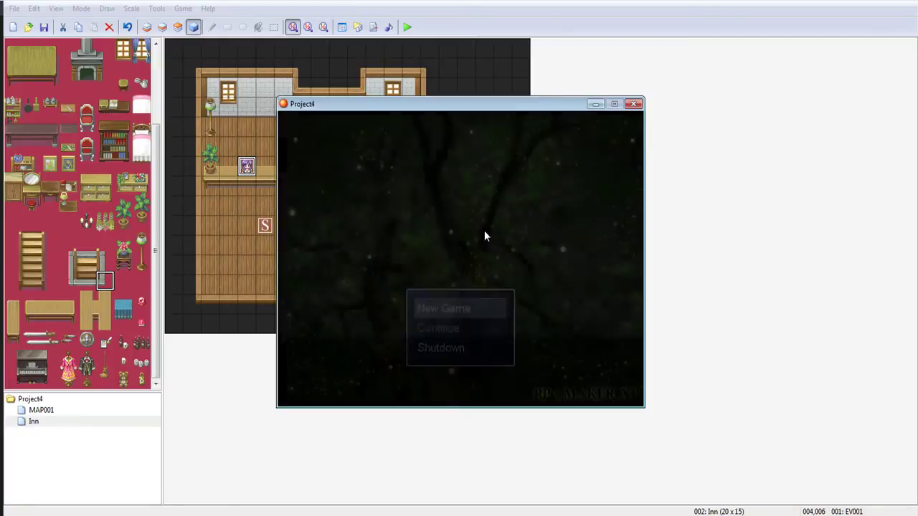
{"action": "key", "text": "Return"}
{"action": "key", "text": "Up"}
{"action": "key", "text": "Return"}
{"action": "key", "text": "Down"}
{"action": "key", "text": "Up"}
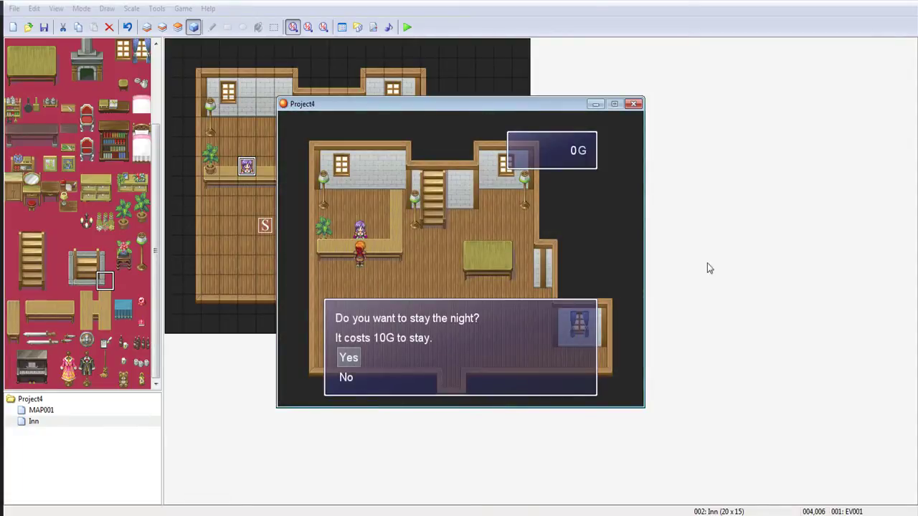
{"action": "left_click", "coordinate": [634, 104]}
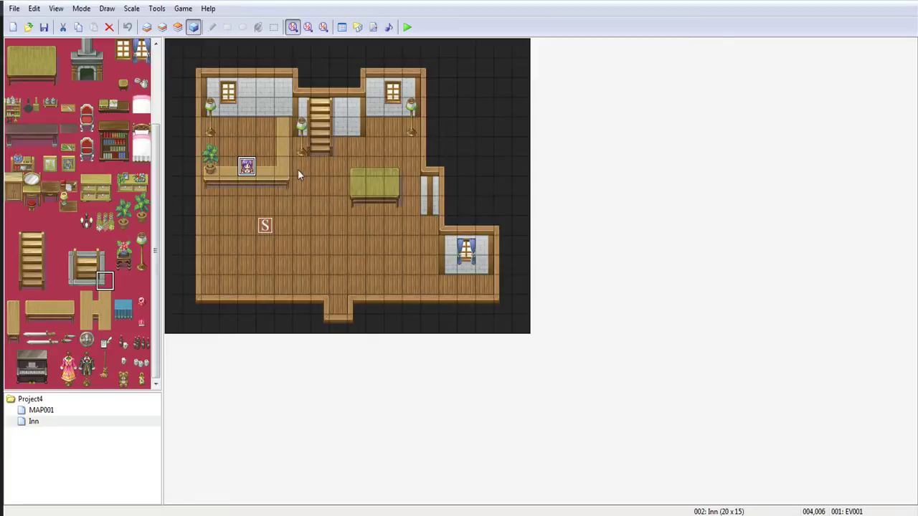
Return to the Inn map and open the chest event for editing.
{"action": "double_click", "coordinate": [298, 169]}
{"action": "left_click", "coordinate": [581, 437]}
{"action": "left_click", "coordinate": [40, 410]}
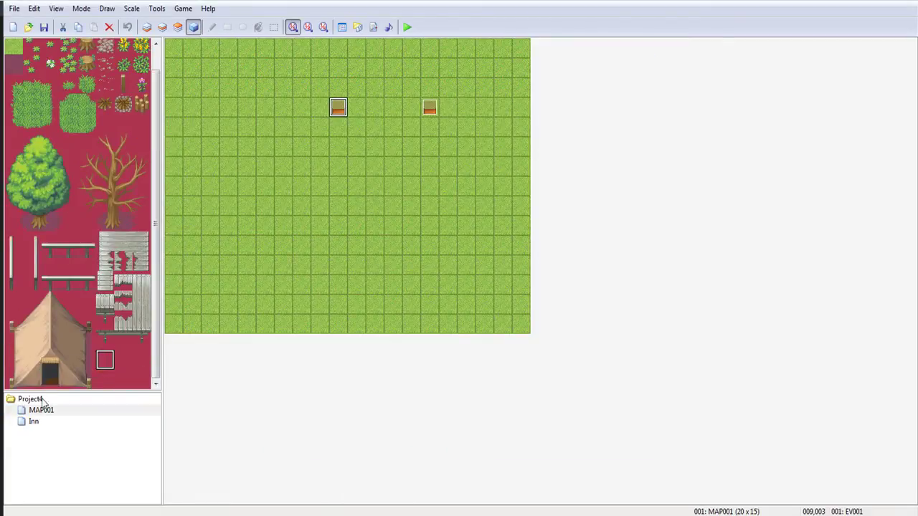
{"action": "left_click", "coordinate": [33, 422]}
{"action": "left_click", "coordinate": [305, 172]}
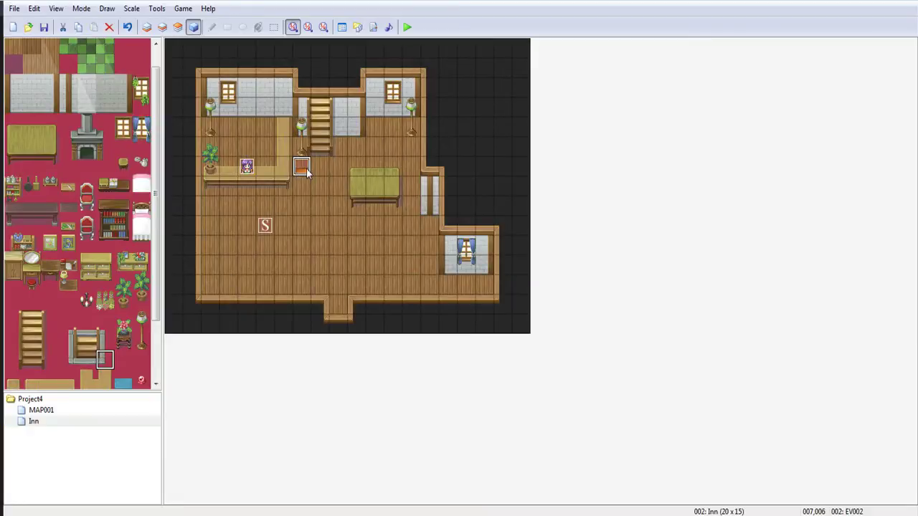
{"action": "double_click", "coordinate": [305, 172]}
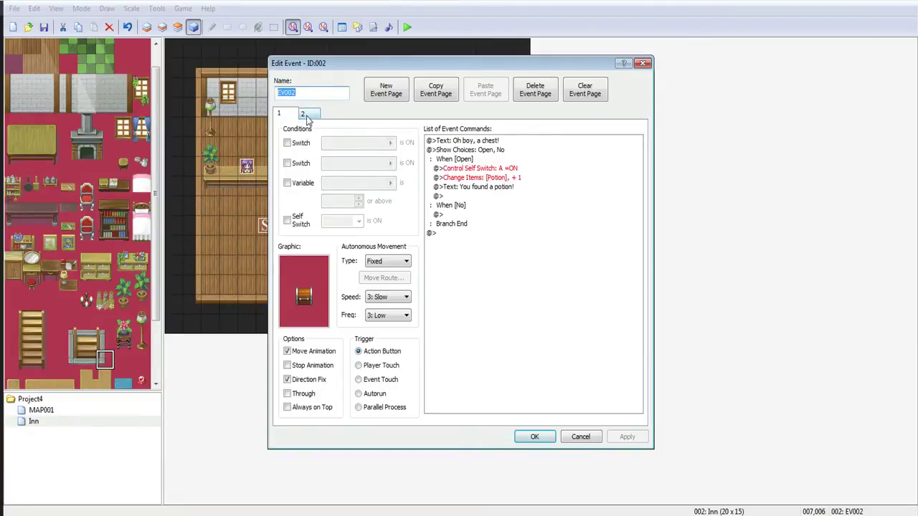
Replace the chest's Potion reward with a Change Gold of +10.
{"action": "left_click", "coordinate": [526, 169]}
{"action": "left_click", "coordinate": [489, 177]}
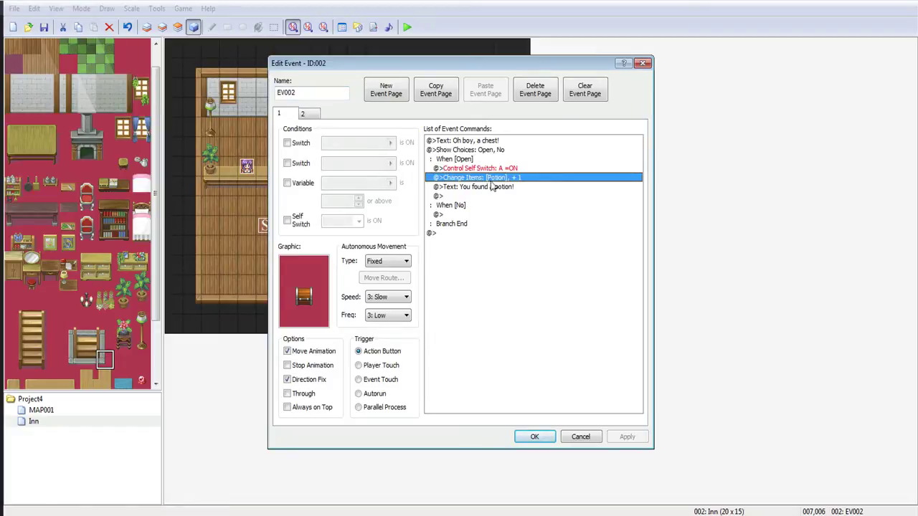
{"action": "key", "text": "Delete"}
{"action": "right_click", "coordinate": [493, 180]}
{"action": "left_click", "coordinate": [505, 185]}
{"action": "left_click", "coordinate": [462, 161]}
{"action": "left_click", "coordinate": [582, 233]}
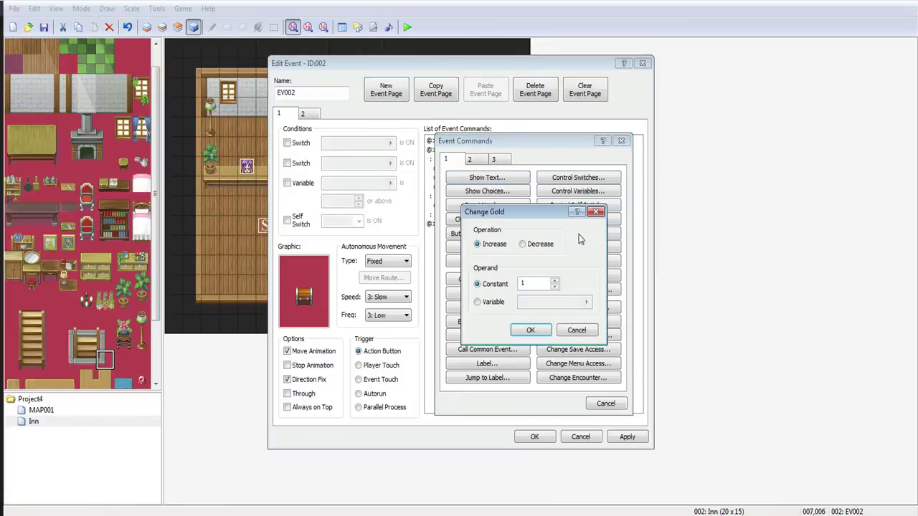
{"action": "type", "text": "100"}
{"action": "key", "text": "Return"}
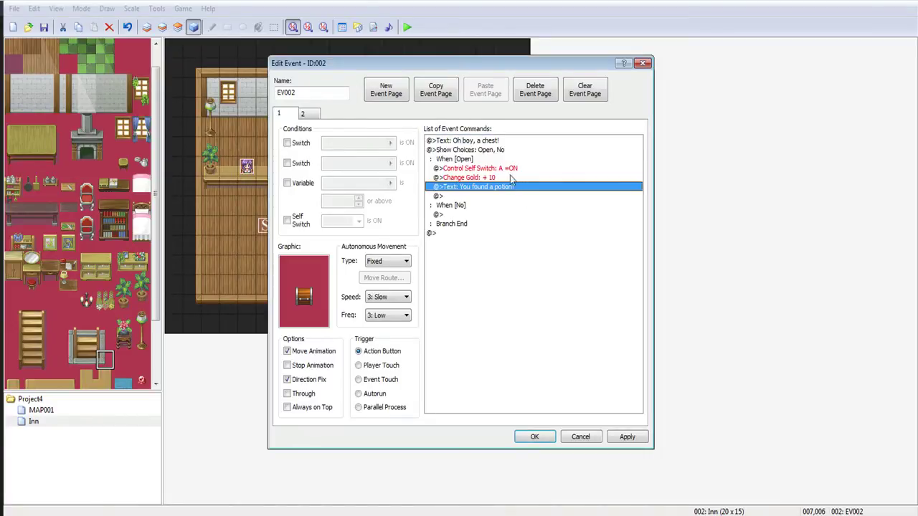
Replace the potion message with a copied Show Text reading 'You found 10G!'.
{"action": "key", "text": "Delete"}
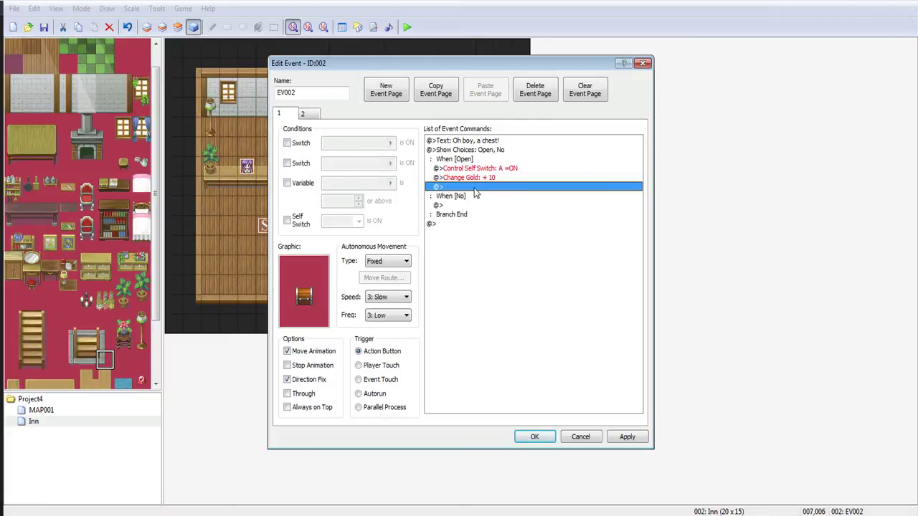
{"action": "left_click", "coordinate": [468, 144]}
{"action": "left_click", "coordinate": [467, 187]}
{"action": "key", "text": "ctrl+v"}
{"action": "double_click", "coordinate": [468, 186]}
{"action": "key", "text": "ctrl+a"}
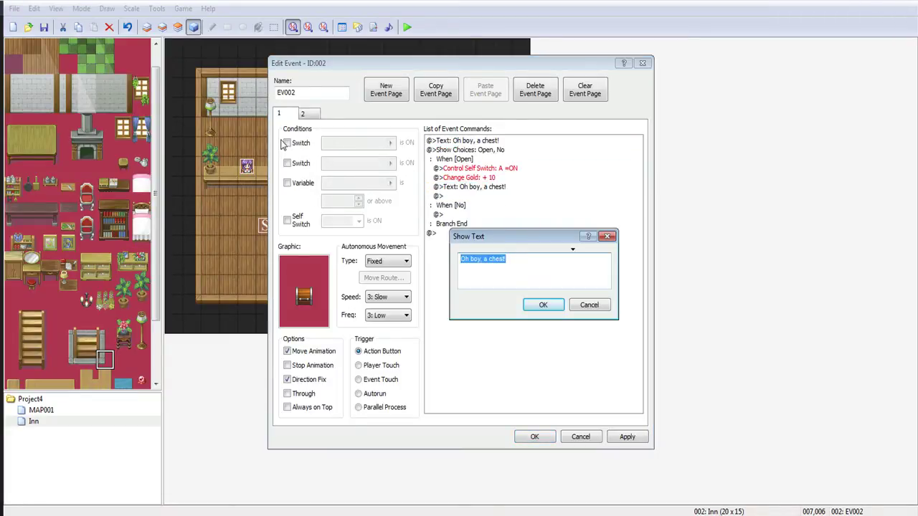
{"action": "type", "text": "You found 10"}
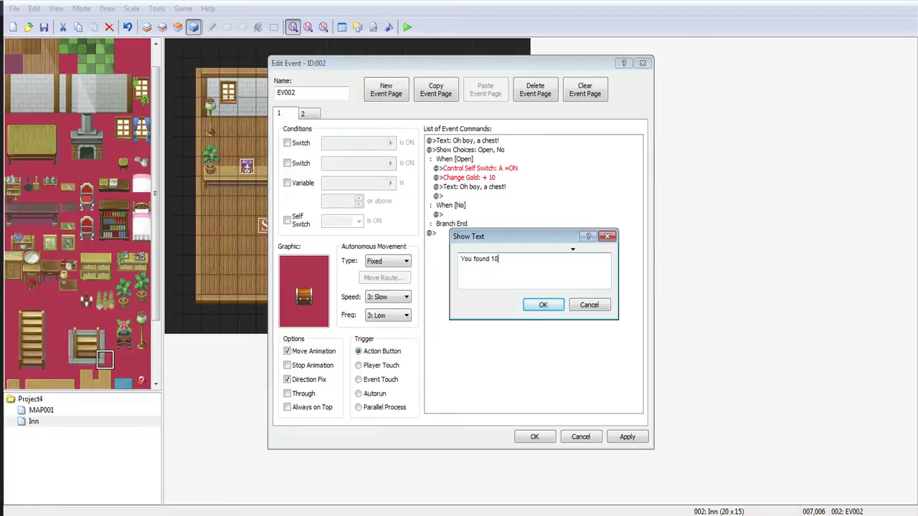
{"action": "type", "text": "G!"}
{"action": "left_click", "coordinate": [538, 306]}
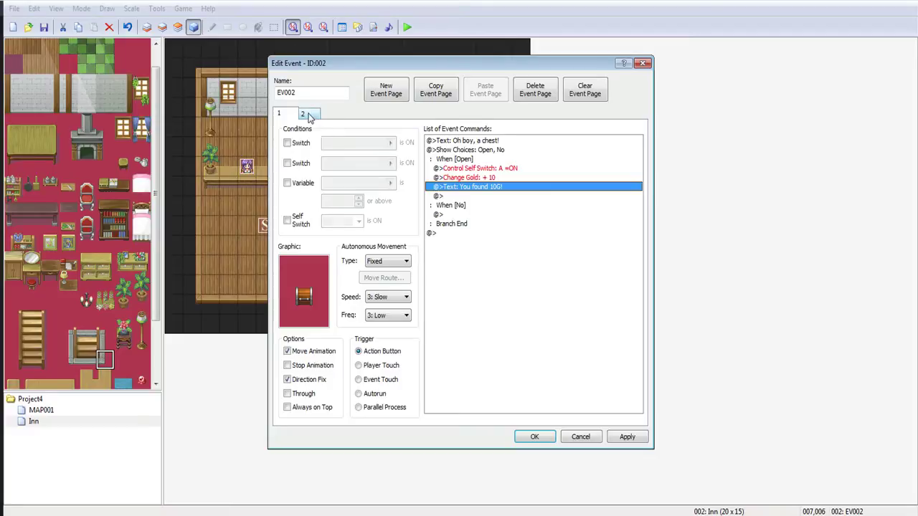
Keep the chest event changes and launch a playtest.
{"action": "left_click", "coordinate": [283, 114]}
{"action": "left_click", "coordinate": [543, 444]}
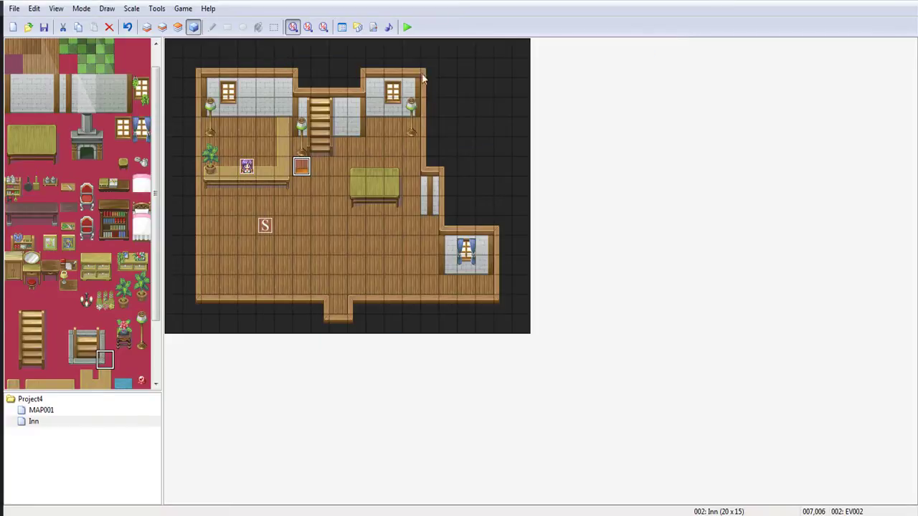
{"action": "left_click", "coordinate": [406, 27]}
Save the project, start a new game, and try the chest.
{"action": "left_click", "coordinate": [412, 285]}
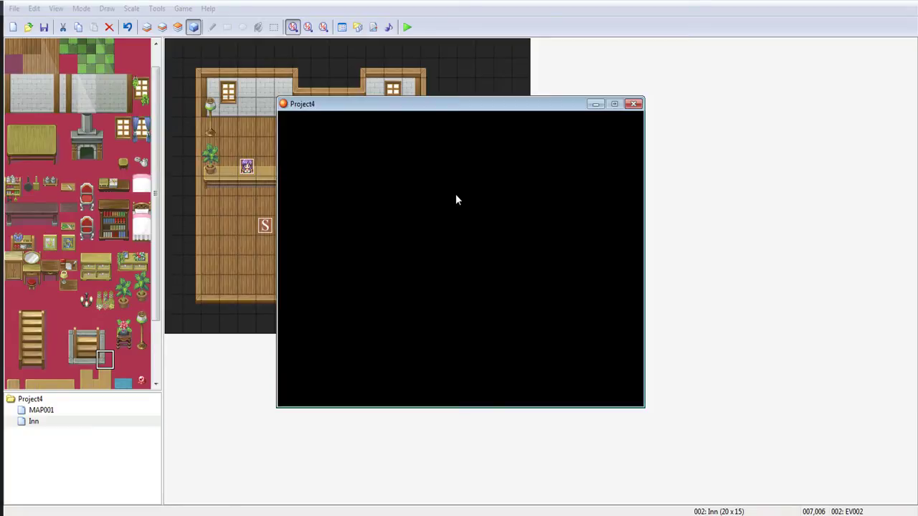
{"action": "key", "text": "Return"}
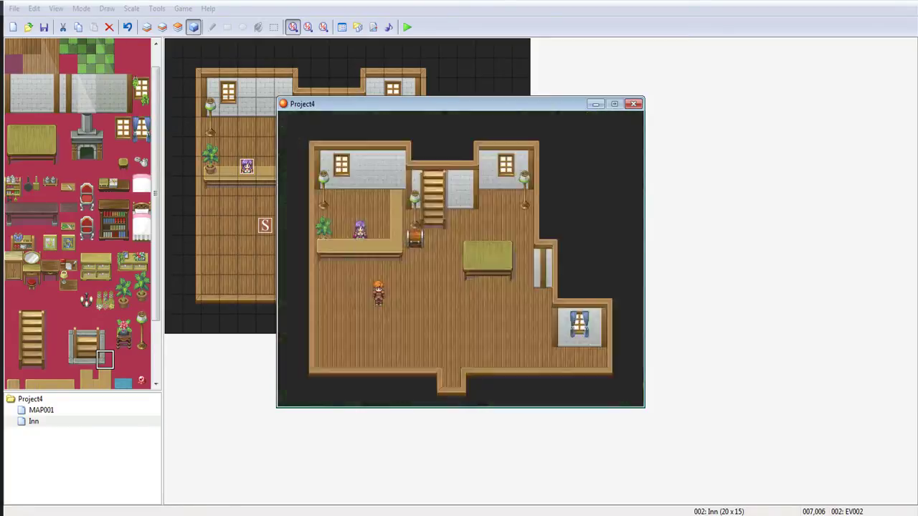
{"action": "key", "text": "Up"}
{"action": "key", "text": "Right"}
{"action": "key", "text": "Return"}
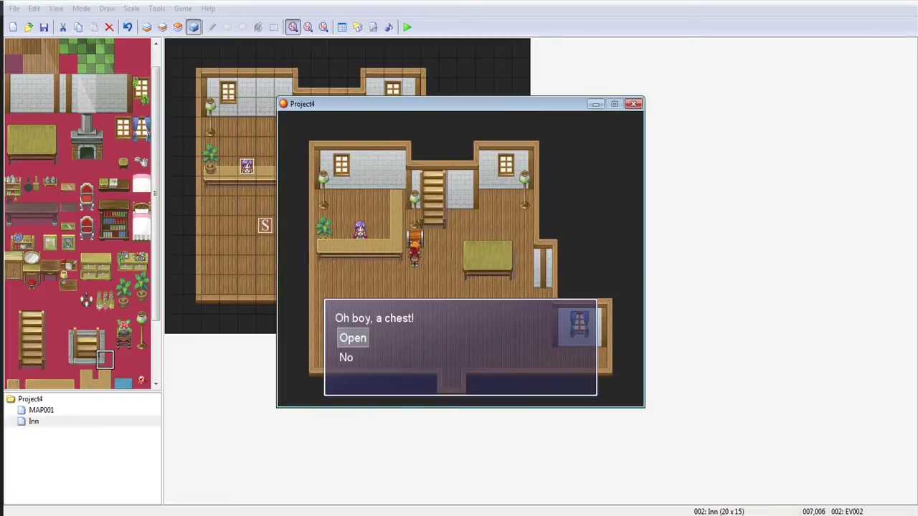
{"action": "key", "text": "Return"}
Ask the innkeeper to stay with 0G and get the blank not-enough-gold message.
{"action": "key", "text": "Left"}
{"action": "key", "text": "Left"}
{"action": "key", "text": "Left"}
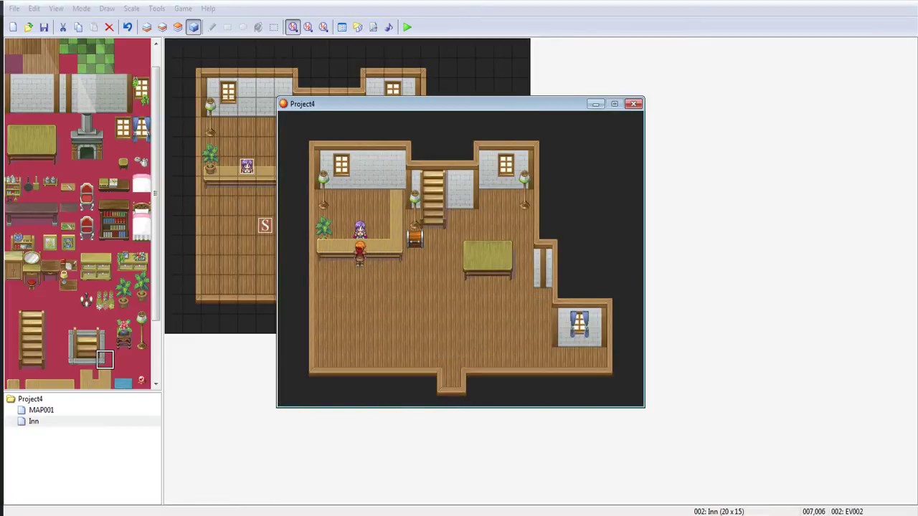
{"action": "key", "text": "Up"}
{"action": "key", "text": "Return"}
{"action": "key", "text": "Return"}
{"action": "key", "text": "Return"}
{"action": "key", "text": "Return"}
{"action": "key", "text": "Return"}
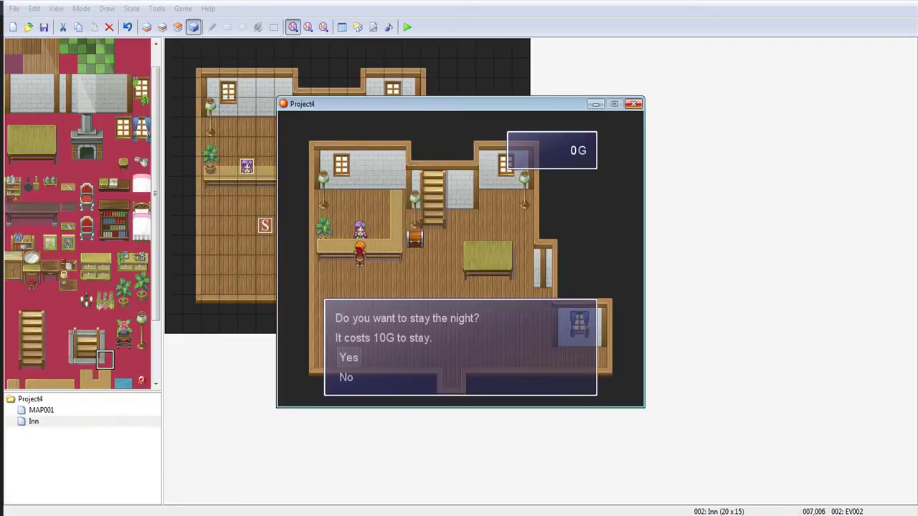
{"action": "key", "text": "Return"}
{"action": "key", "text": "Right"}
{"action": "key", "text": "Right"}
{"action": "key", "text": "Up"}
{"action": "key", "text": "Return"}
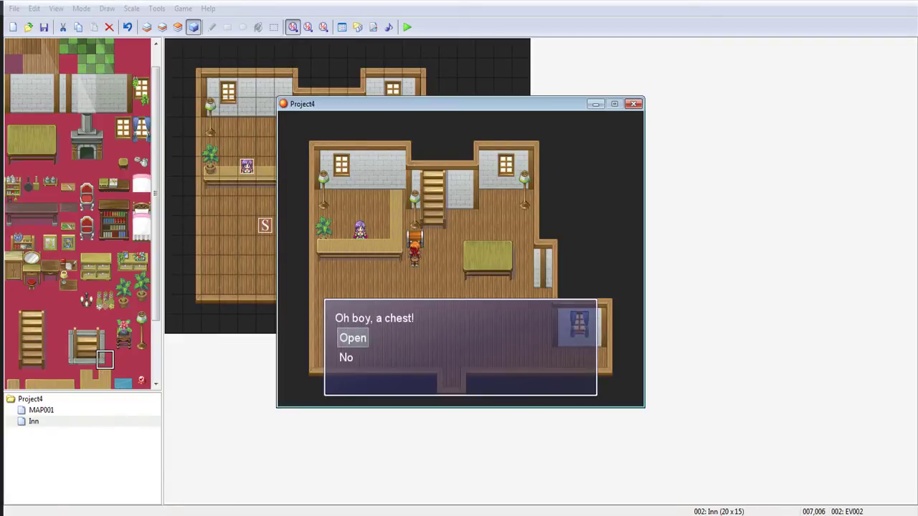
Collect 10G from the chest and pay the innkeeper 10G for a night.
{"action": "key", "text": "Return"}
{"action": "key", "text": "Return"}
{"action": "key", "text": "Left"}
{"action": "key", "text": "Left"}
{"action": "key", "text": "Left"}
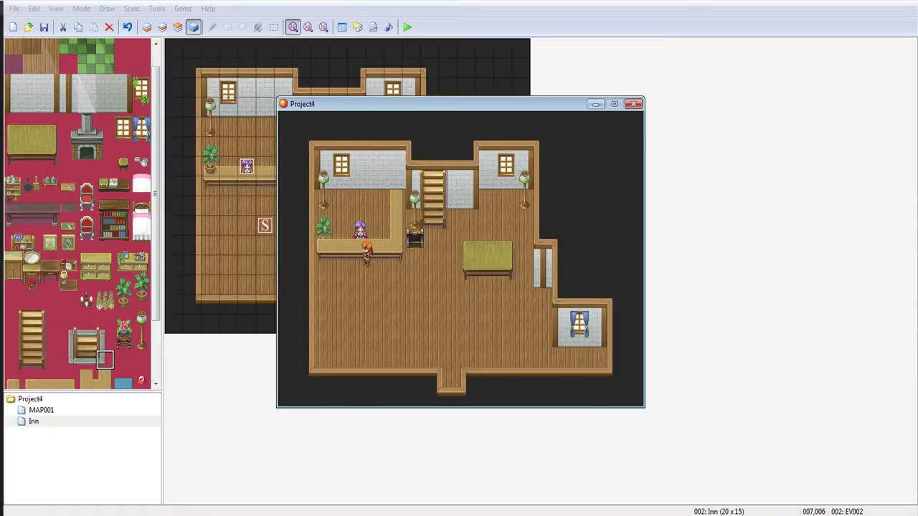
{"action": "key", "text": "Up"}
{"action": "key", "text": "Return"}
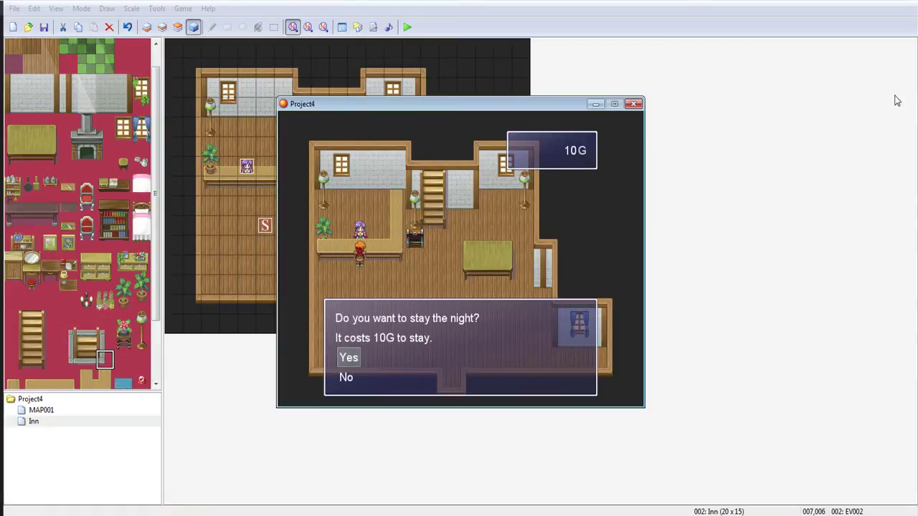
{"action": "key", "text": "Return"}
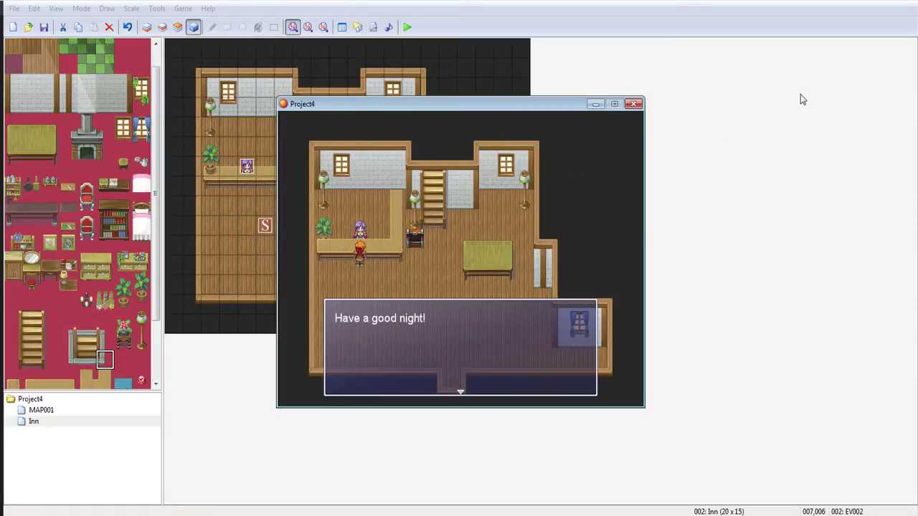
{"action": "key", "text": "Return"}
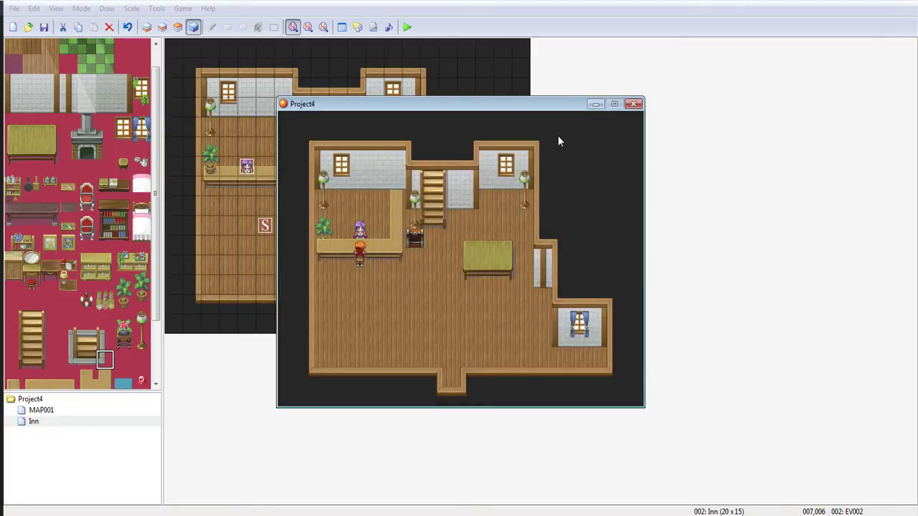
Walk along the counter and check the party's gold in the game menu.
{"action": "key", "text": "Right"}
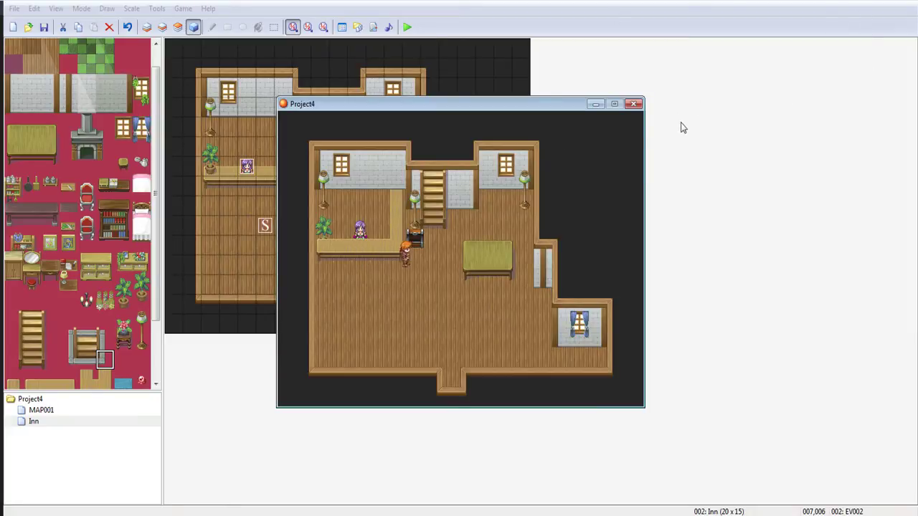
{"action": "key", "text": "Left"}
{"action": "key", "text": "Left"}
{"action": "key", "text": "Right"}
{"action": "key", "text": "Up"}
{"action": "key", "text": "Down"}
{"action": "key", "text": "Down"}
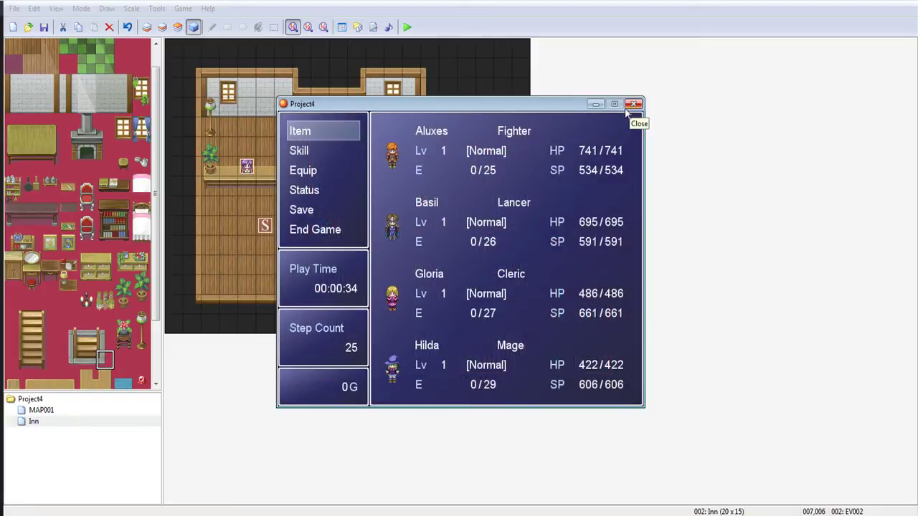
{"action": "key", "text": "Escape"}
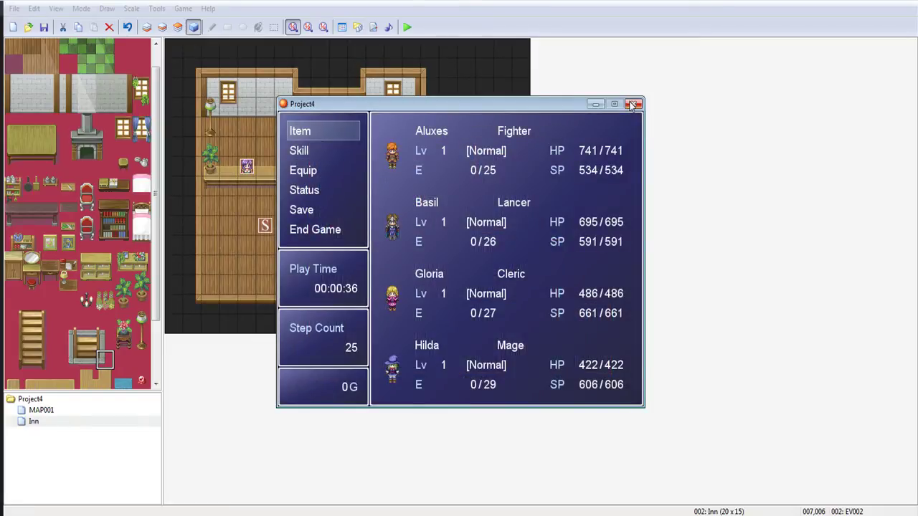
{"action": "key", "text": "Escape"}
Talk to the innkeeper again with 0G and dismiss her stay offer.
{"action": "key", "text": "Left"}
{"action": "key", "text": "Up"}
{"action": "key", "text": "Return"}
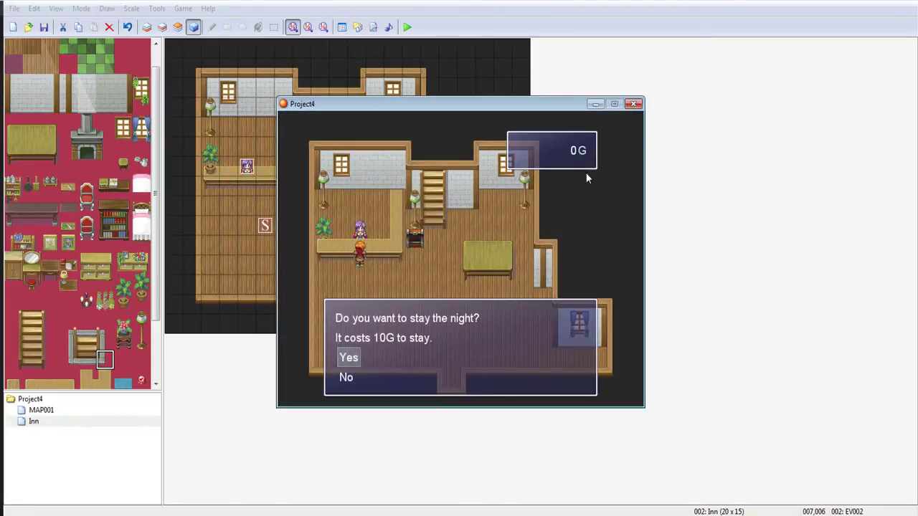
{"action": "key", "text": "Escape"}
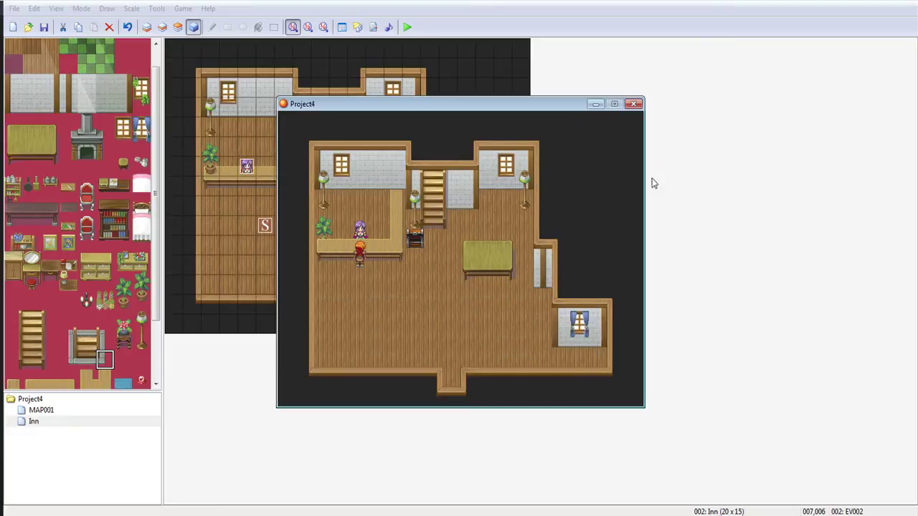
Stop the playtest and add a new command under the innkeeper's No choice.
{"action": "left_click", "coordinate": [633, 104]}
{"action": "double_click", "coordinate": [246, 167]}
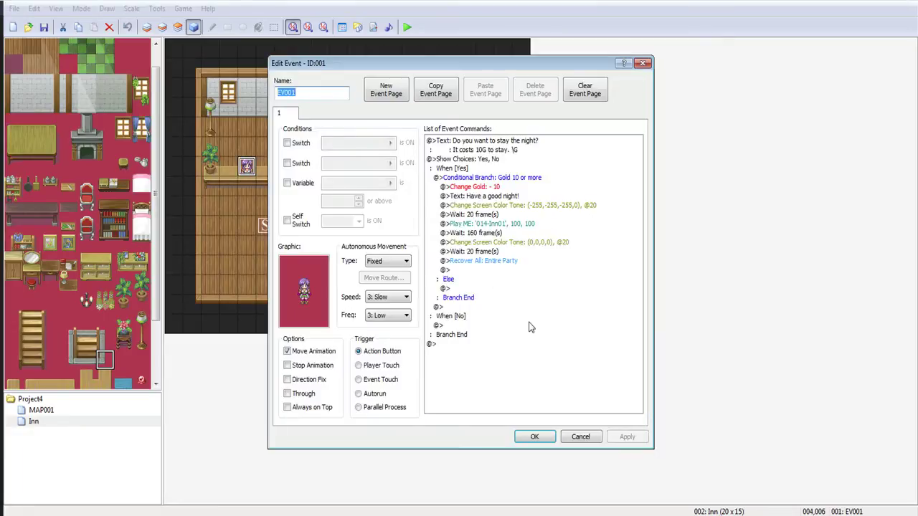
{"action": "left_click", "coordinate": [467, 325]}
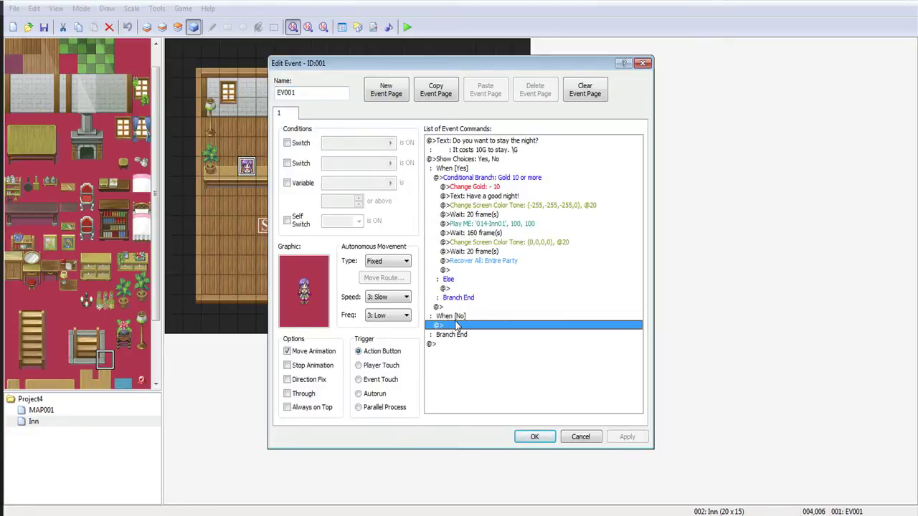
{"action": "double_click", "coordinate": [459, 322]}
Add the No-branch message 'Oh, alright then. Please come back again!'.
{"action": "left_click", "coordinate": [460, 180]}
{"action": "type", "text": "Oh, alright then. Please come back"}
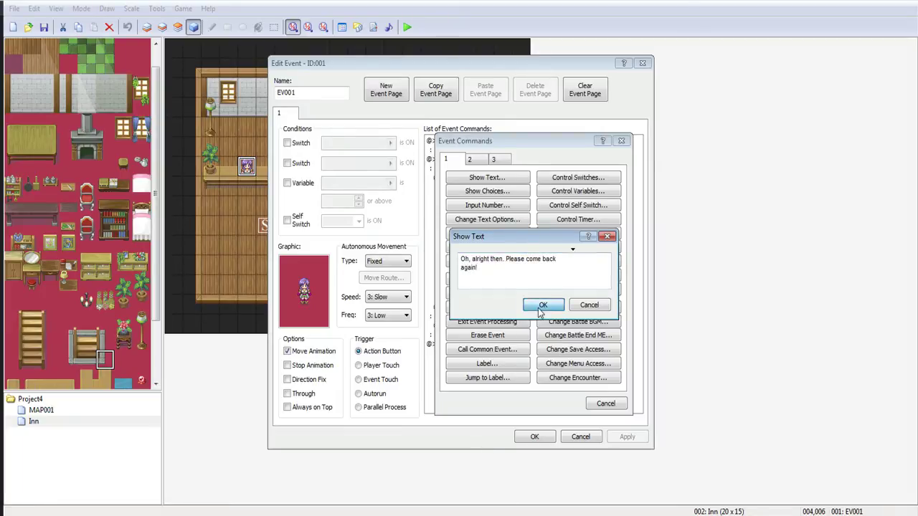
{"action": "key", "text": "F3"}
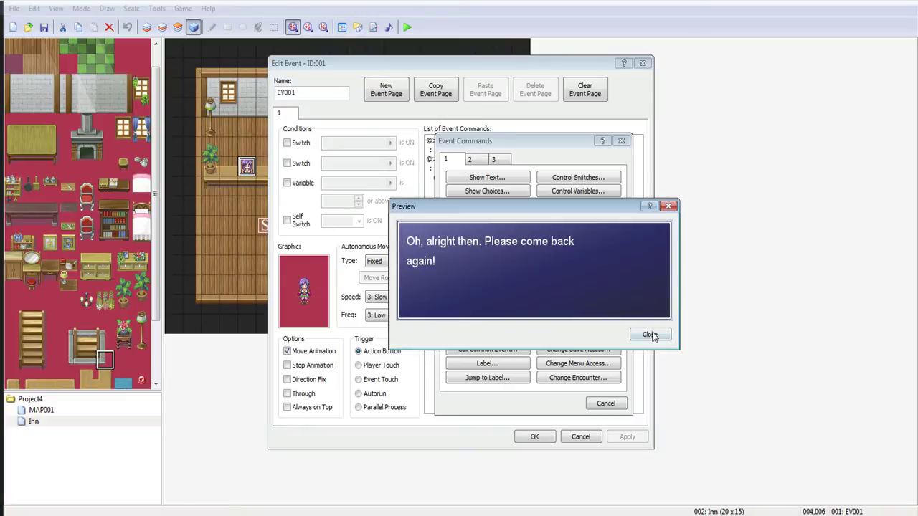
{"action": "left_click", "coordinate": [649, 335]}
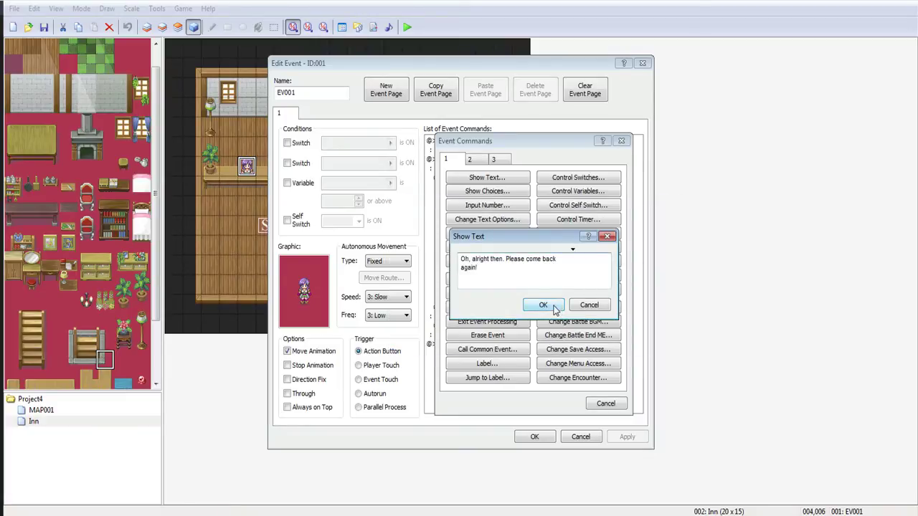
{"action": "left_click", "coordinate": [555, 307]}
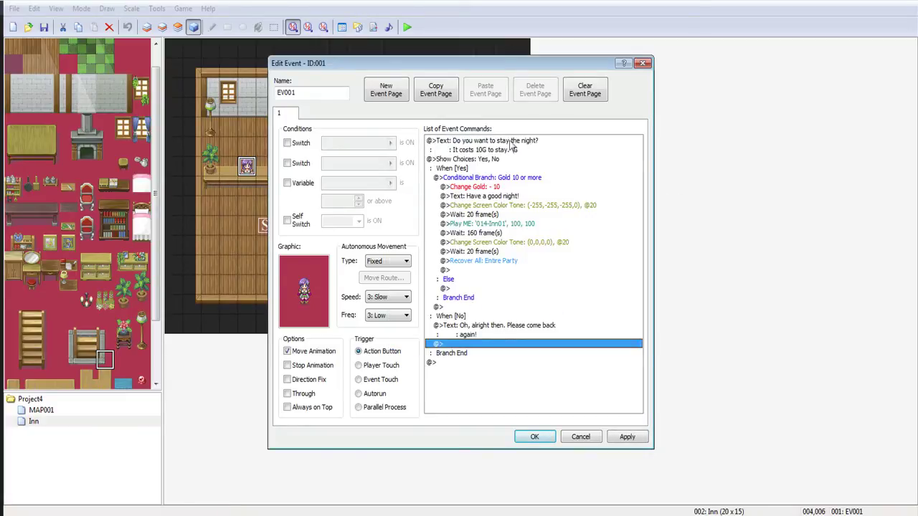
Select the come-back-again text command and the empty line under Else.
{"action": "left_click", "coordinate": [485, 145]}
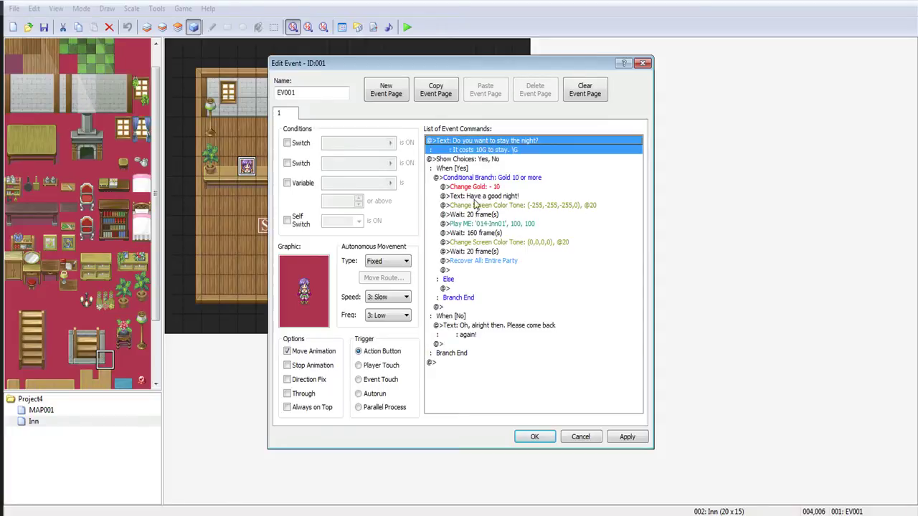
{"action": "left_click", "coordinate": [475, 326]}
{"action": "left_click", "coordinate": [463, 289]}
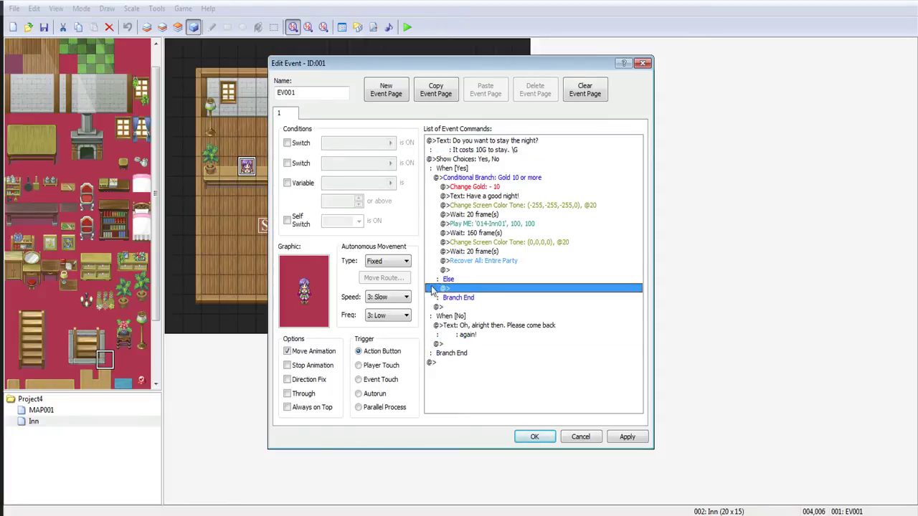
Paste the copied message under Else and clear its text.
{"action": "left_click", "coordinate": [458, 284]}
{"action": "left_click", "coordinate": [459, 288]}
{"action": "key", "text": "ctrl+v"}
{"action": "double_click", "coordinate": [451, 288]}
{"action": "key", "text": "ctrl+a"}
{"action": "key", "text": "BackSpace"}
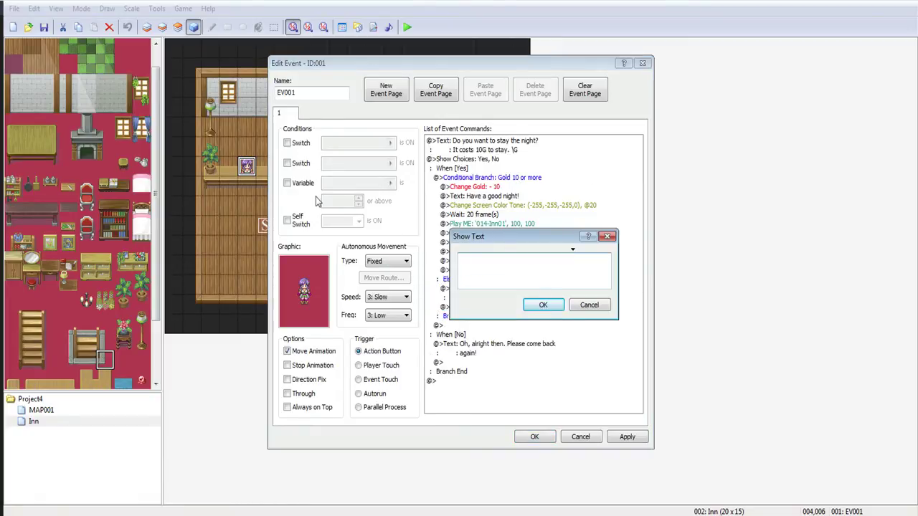
Change the Else message to 'You don't have enough G.' and close the event editor.
{"action": "type", "text": "You don"}
{"action": "key", "text": "BackSpace"}
{"action": "key", "text": "BackSpace"}
{"action": "key", "text": "BackSpace"}
{"action": "key", "text": "BackSpace"}
{"action": "key", "text": "BackSpace"}
{"action": "type", "text": "You don't have enough g"}
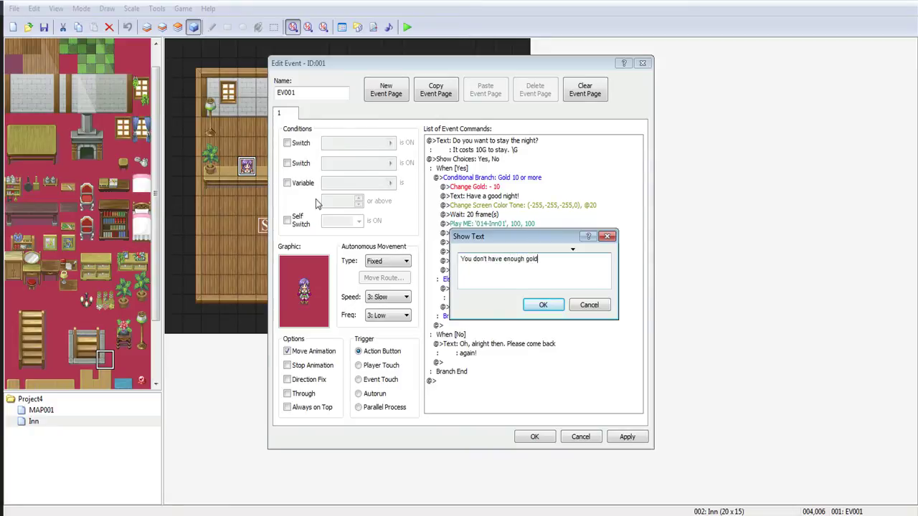
{"action": "type", "text": "old"}
{"action": "double_click", "coordinate": [534, 260]}
{"action": "type", "text": "G."}
{"action": "left_click", "coordinate": [542, 305]}
{"action": "left_click", "coordinate": [528, 362]}
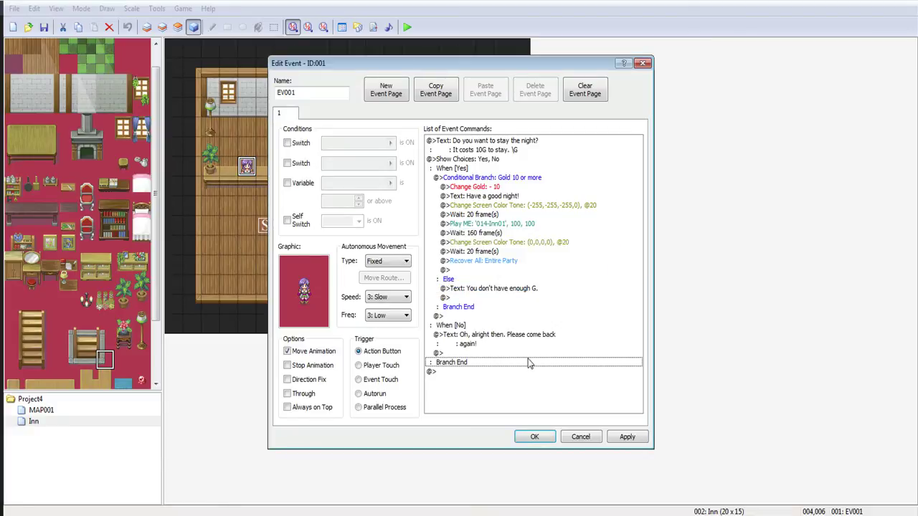
{"action": "left_click", "coordinate": [534, 437]}
Save the project and start a new game in the playtest.
{"action": "left_click", "coordinate": [406, 26]}
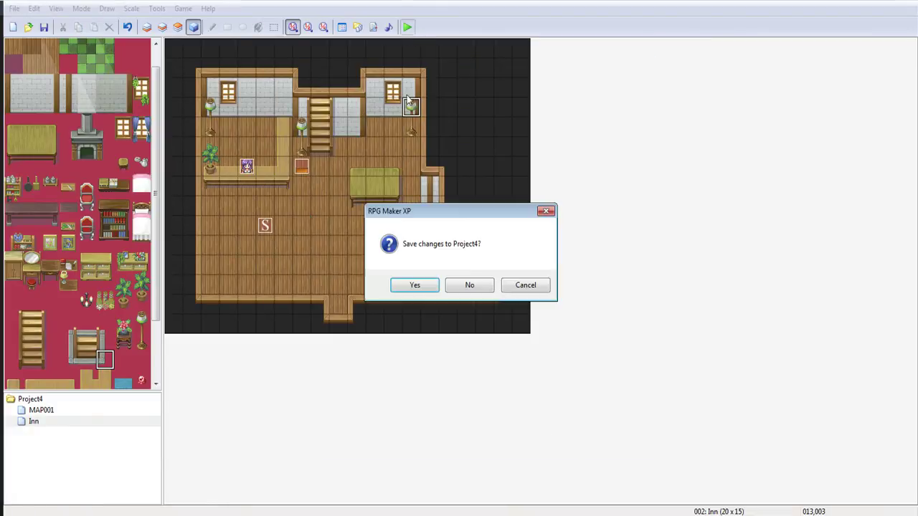
{"action": "left_click", "coordinate": [413, 287]}
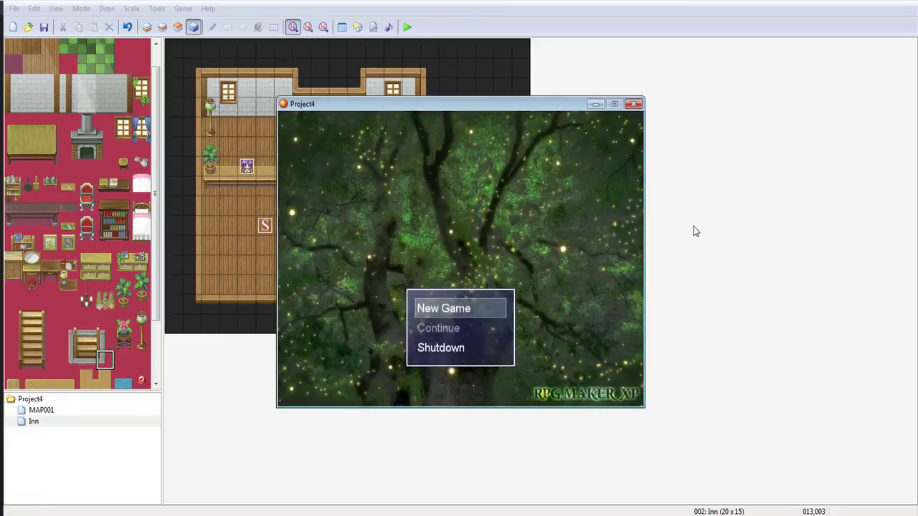
{"action": "key", "text": "Return"}
With no gold, get the innkeeper's not-enough-gold reply, then decline her offer.
{"action": "key", "text": "Up"}
{"action": "key", "text": "Up"}
{"action": "key", "text": "Left"}
{"action": "key", "text": "Return"}
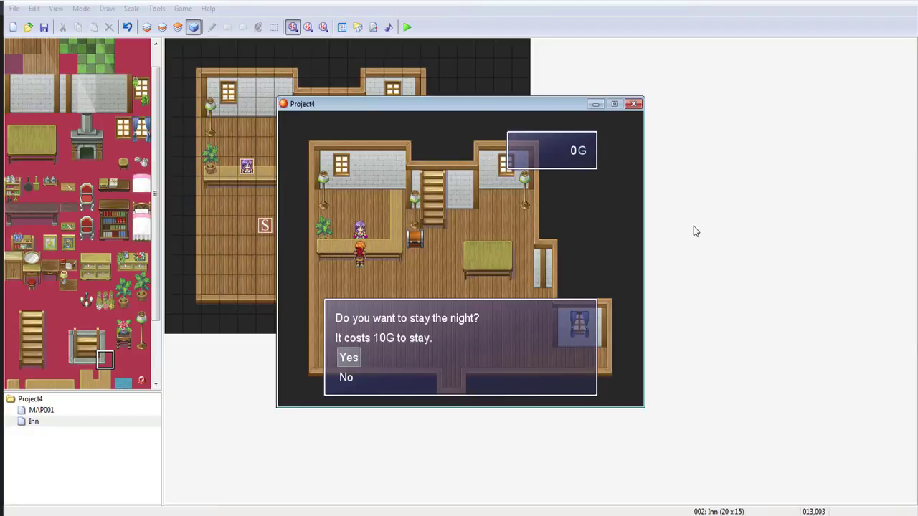
{"action": "key", "text": "Return"}
{"action": "key", "text": "Return"}
{"action": "key", "text": "Return"}
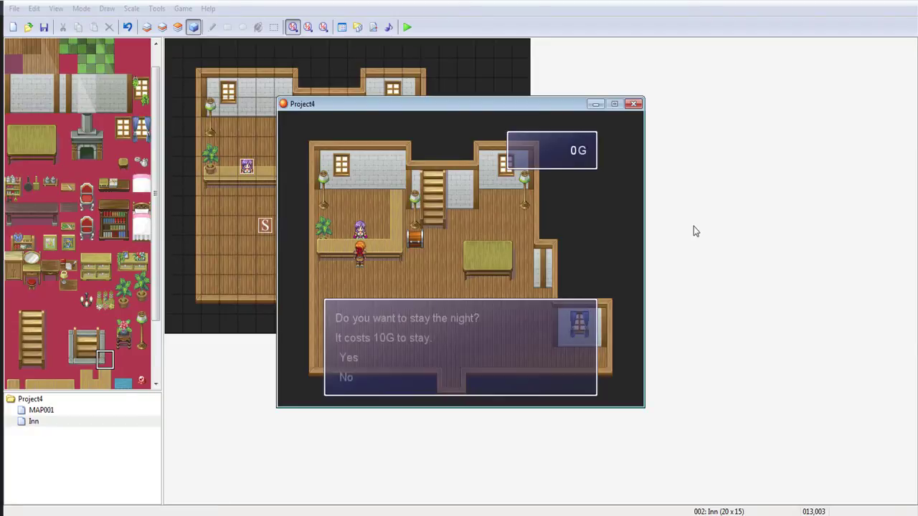
{"action": "key", "text": "Down"}
{"action": "key", "text": "Return"}
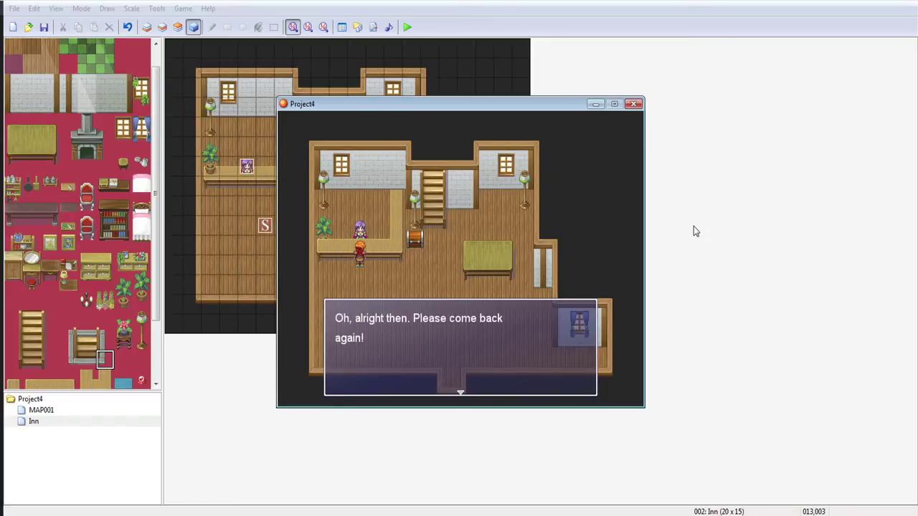
{"action": "key", "text": "Return"}
Collect 10G from the chest and accept the innkeeper's stay.
{"action": "key", "text": "Right"}
{"action": "key", "text": "Right"}
{"action": "key", "text": "Up"}
{"action": "key", "text": "Return"}
{"action": "key", "text": "Return"}
{"action": "key", "text": "Return"}
{"action": "key", "text": "Left"}
{"action": "key", "text": "Left"}
{"action": "key", "text": "Up"}
{"action": "key", "text": "Return"}
{"action": "key", "text": "Return"}
{"action": "key", "text": "Return"}
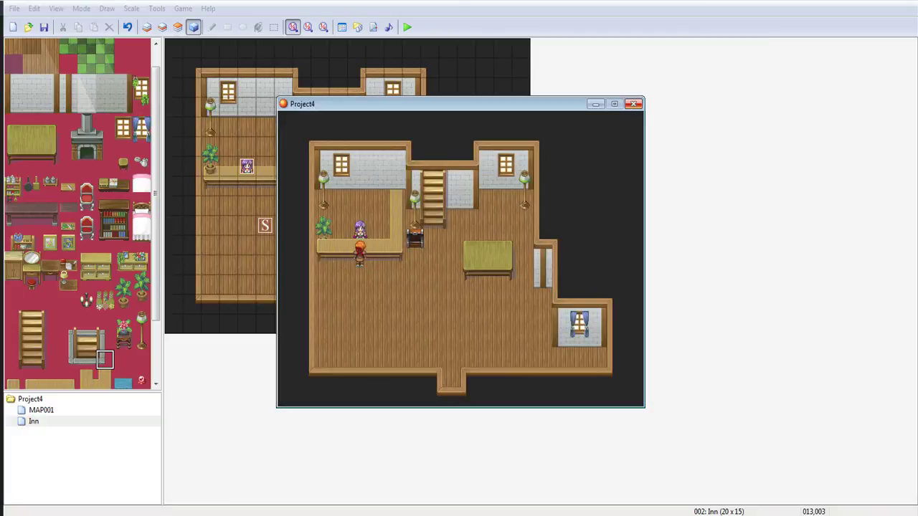
Close the playtest, open the innkeeper event, and inspect its wait commands.
{"action": "left_click", "coordinate": [633, 104]}
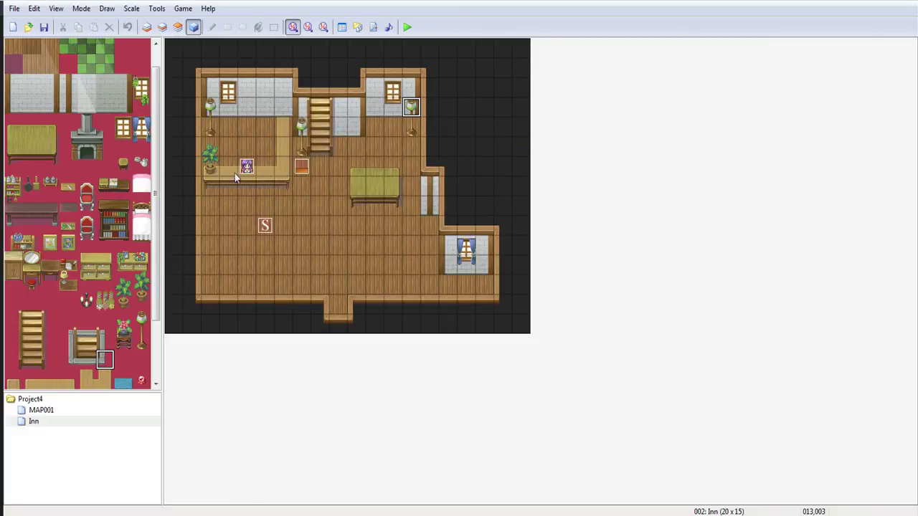
{"action": "double_click", "coordinate": [246, 166]}
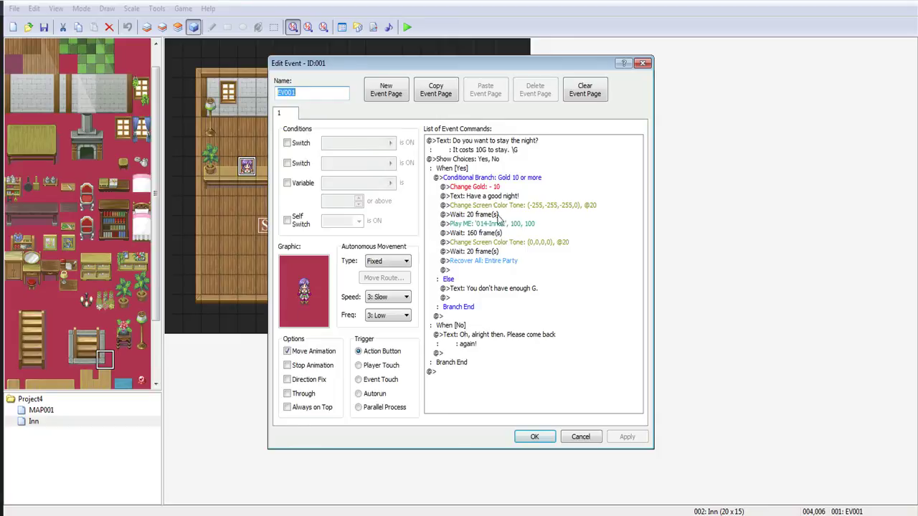
{"action": "double_click", "coordinate": [493, 251]}
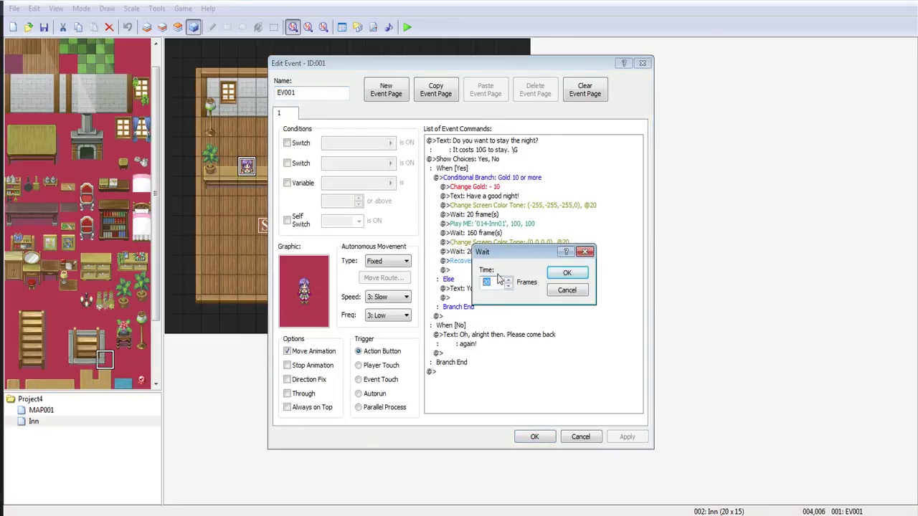
{"action": "left_click", "coordinate": [568, 290]}
{"action": "left_click", "coordinate": [480, 216]}
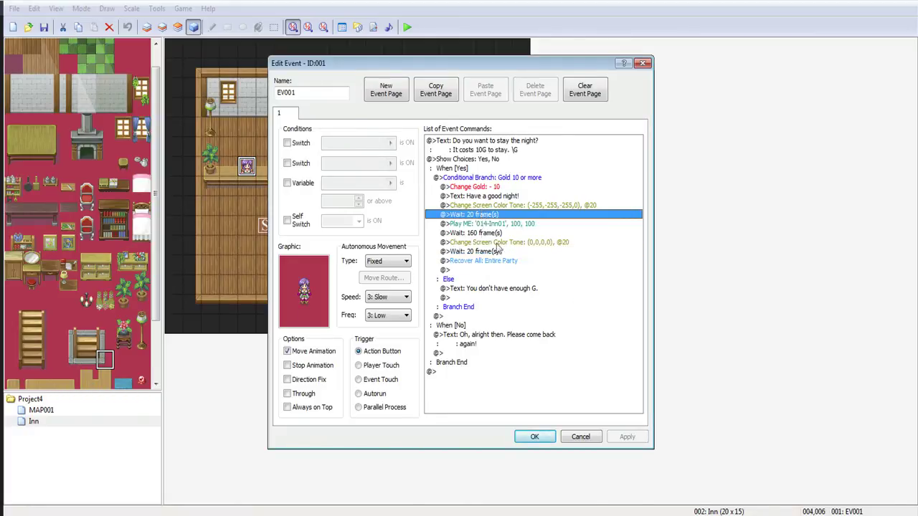
Change the three rest waits from 20, 160, 20 to 10, 80 and 10 frames.
{"action": "double_click", "coordinate": [509, 251]}
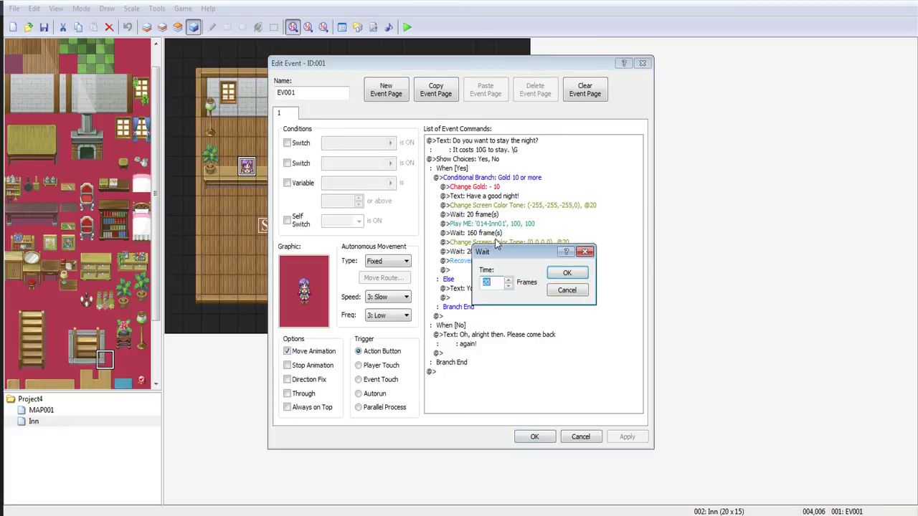
{"action": "type", "text": "10"}
{"action": "key", "text": "Return"}
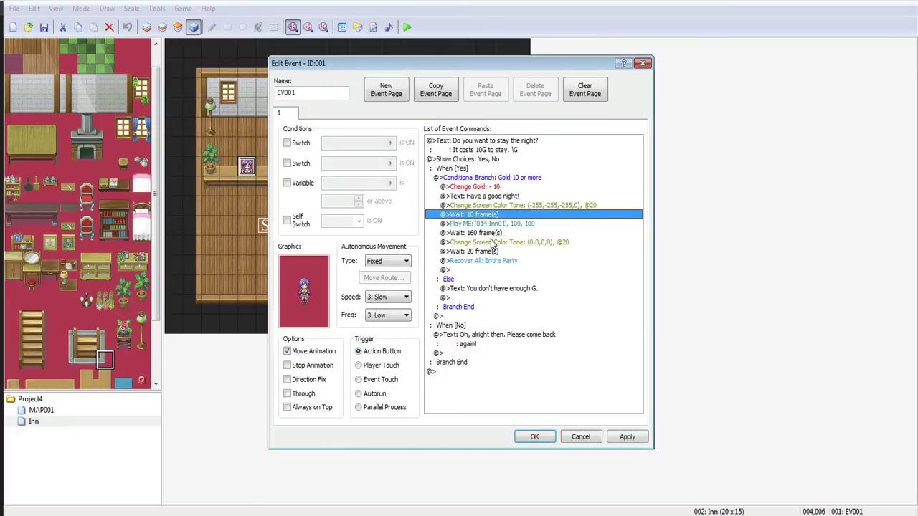
{"action": "left_click", "coordinate": [493, 225]}
{"action": "double_click", "coordinate": [493, 234]}
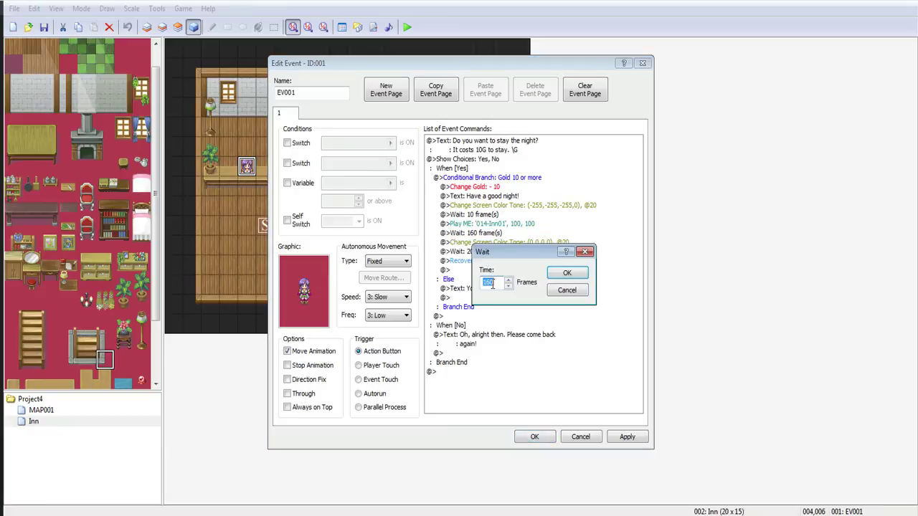
{"action": "type", "text": "80"}
{"action": "key", "text": "Return"}
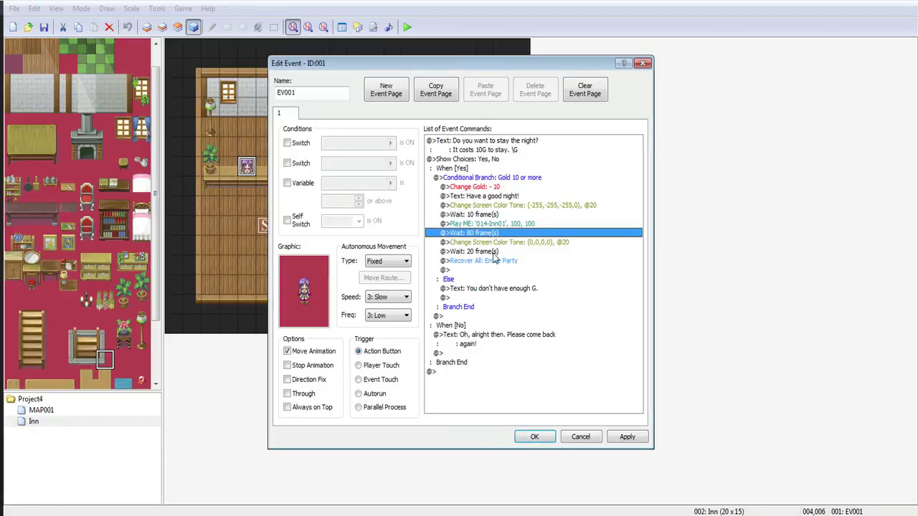
{"action": "double_click", "coordinate": [493, 250]}
{"action": "type", "text": "10"}
{"action": "key", "text": "Return"}
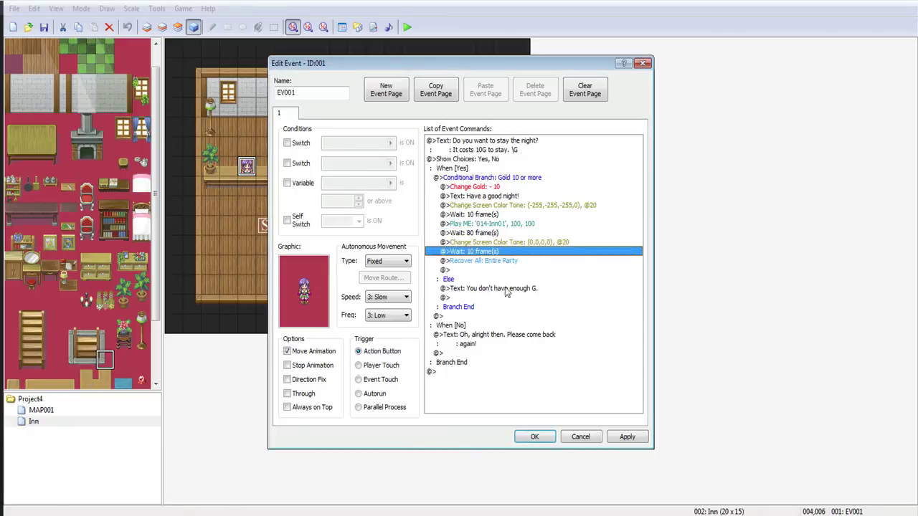
Close the event editor, then save and start a playtest.
{"action": "left_click", "coordinate": [534, 436]}
{"action": "left_click", "coordinate": [406, 27]}
{"action": "left_click", "coordinate": [405, 284]}
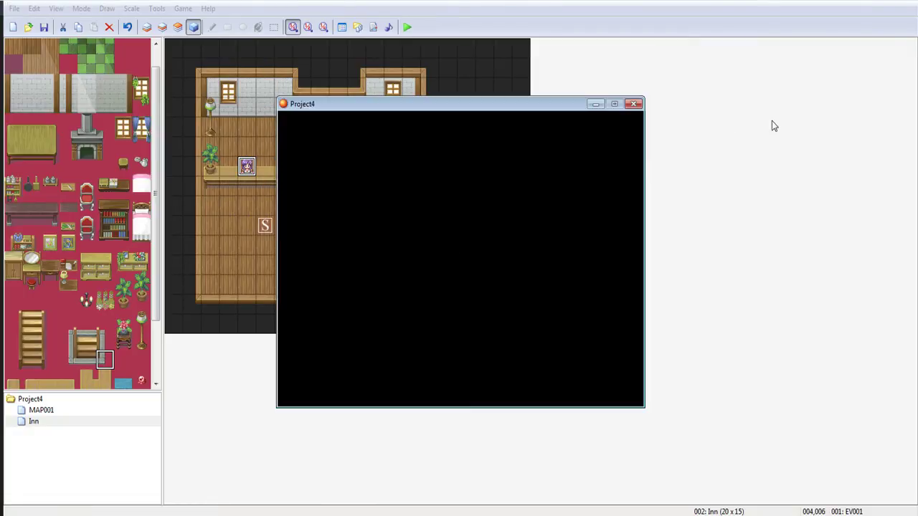
Start a new game and find the chest already empty.
{"action": "key", "text": "Return"}
{"action": "key", "text": "Right"}
{"action": "key", "text": "Return"}
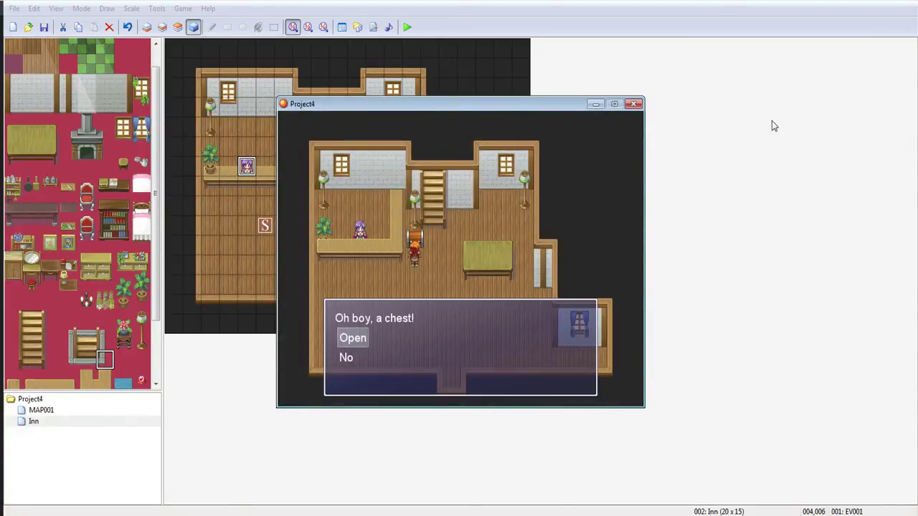
{"action": "key", "text": "Return"}
{"action": "key", "text": "Return"}
{"action": "key", "text": "Return"}
{"action": "key", "text": "Return"}
{"action": "key", "text": "Left"}
{"action": "key", "text": "Return"}
{"action": "key", "text": "Return"}
{"action": "key", "text": "Return"}
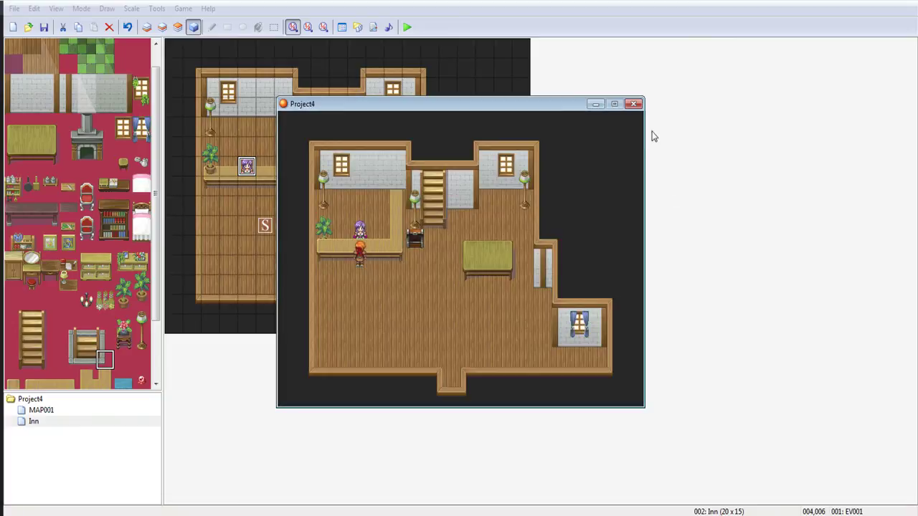
Walk the hero around the inn toward the counter, then close the playtest window.
{"action": "key", "text": "Right"}
{"action": "key", "text": "Right"}
{"action": "key", "text": "Right"}
{"action": "key", "text": "Right"}
{"action": "key", "text": "Down"}
{"action": "key", "text": "Down"}
{"action": "key", "text": "Left"}
{"action": "key", "text": "Left"}
{"action": "key", "text": "Left"}
{"action": "key", "text": "Up"}
{"action": "key", "text": "Up"}
{"action": "key", "text": "Right"}
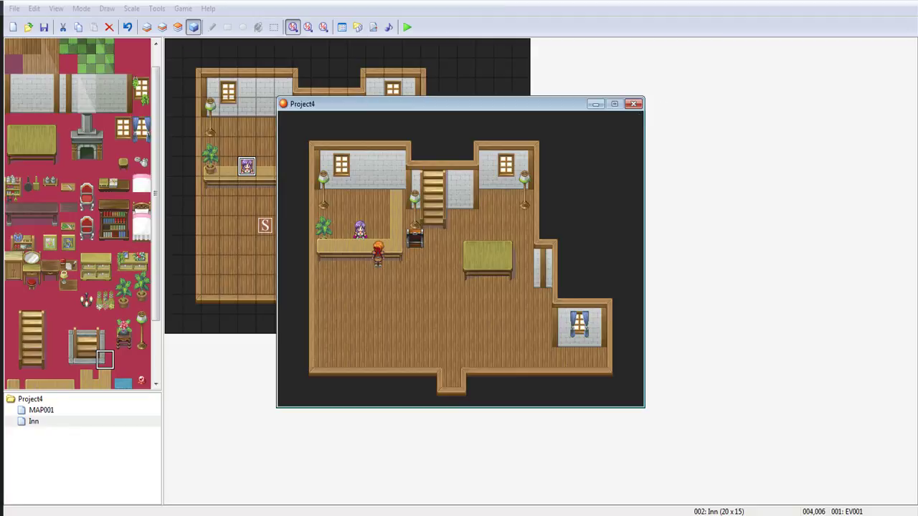
{"action": "left_click", "coordinate": [633, 104]}
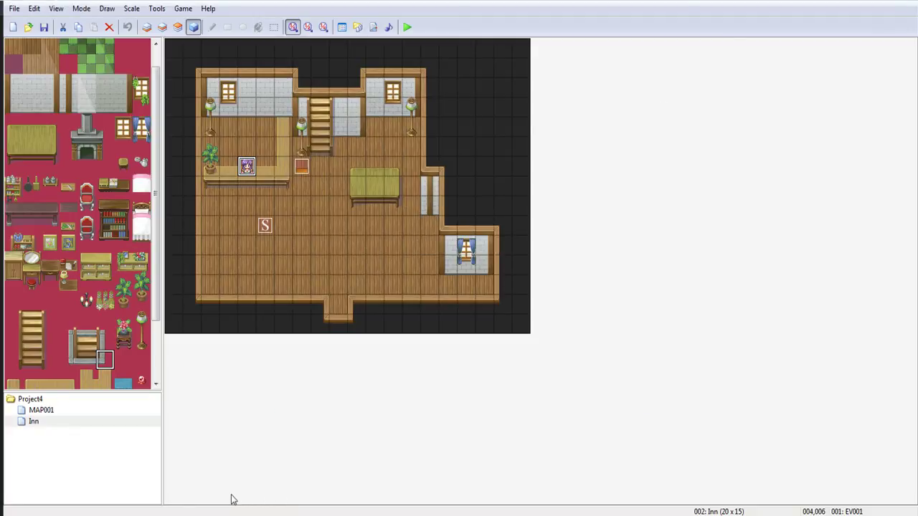